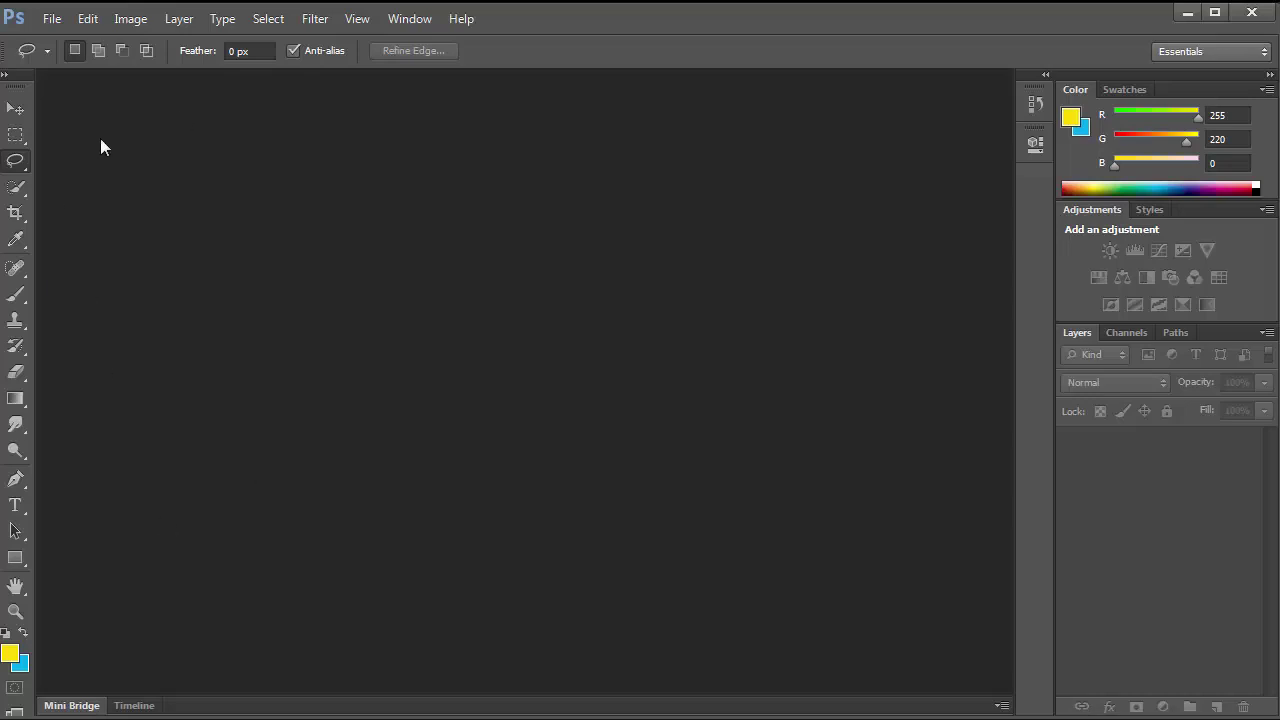
- Open the JPEG image Photo from the Desktop
click(49, 19)
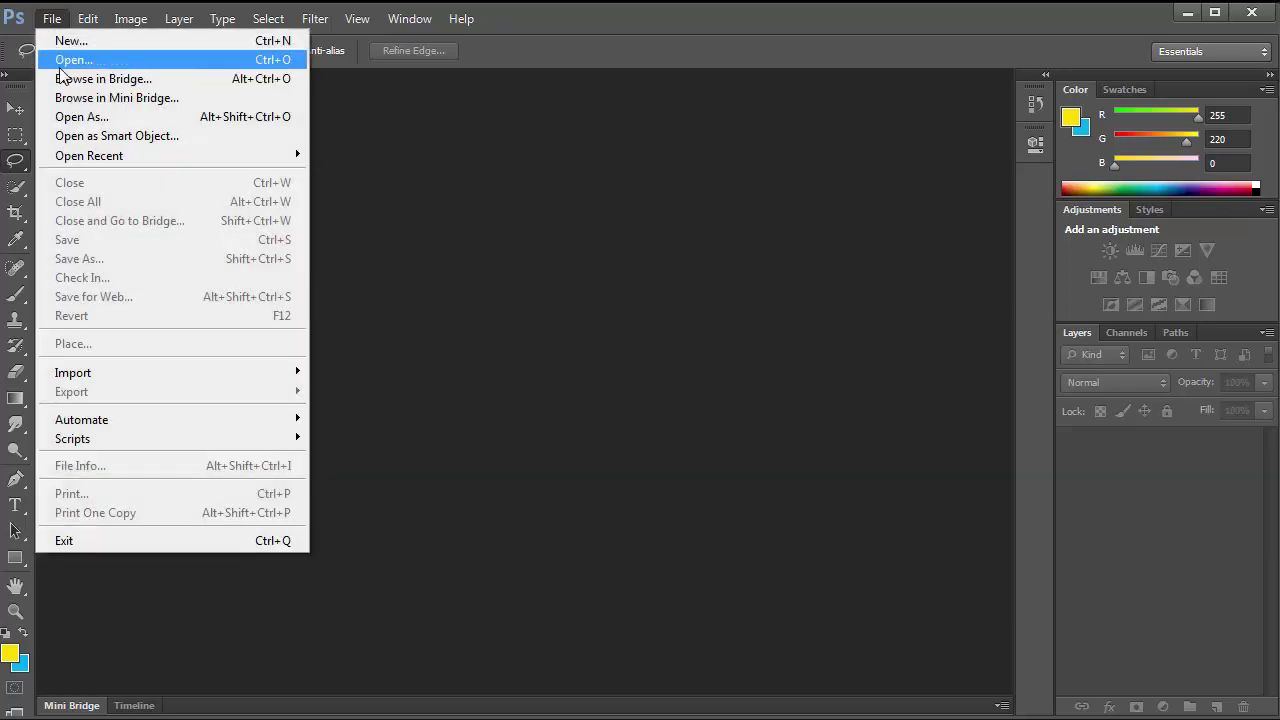
click(60, 63)
click(400, 250)
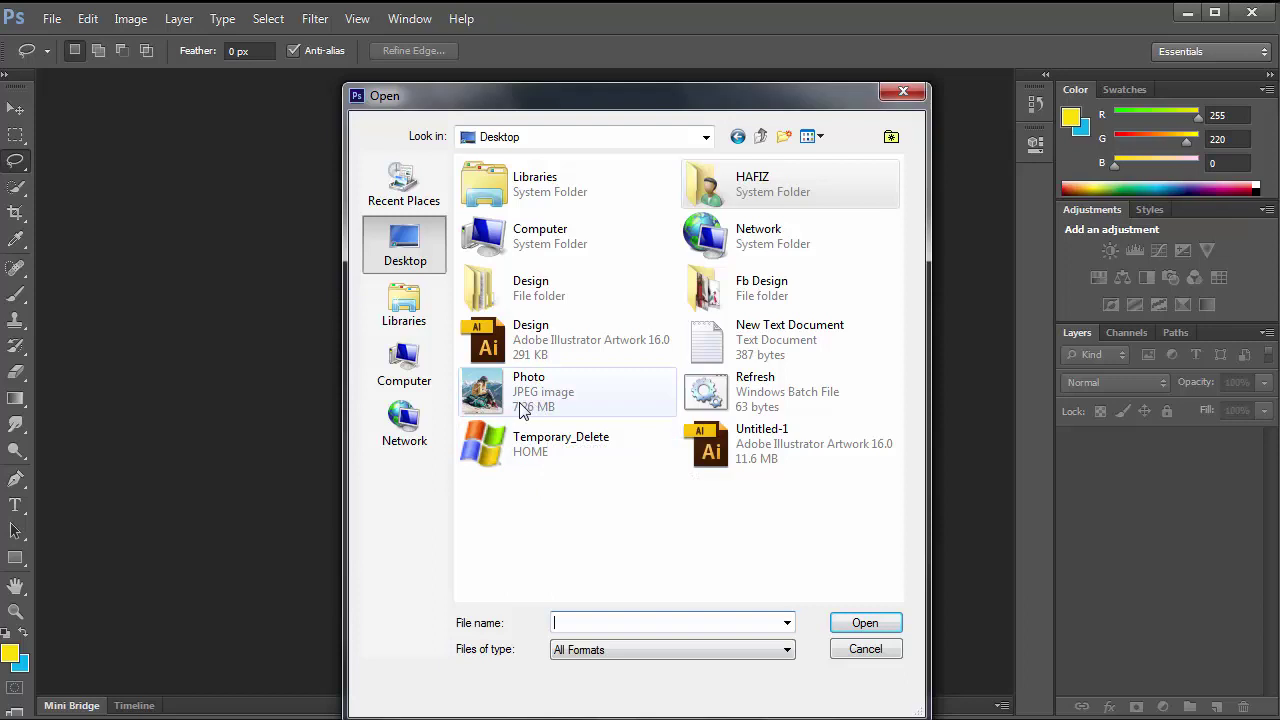
click(515, 396)
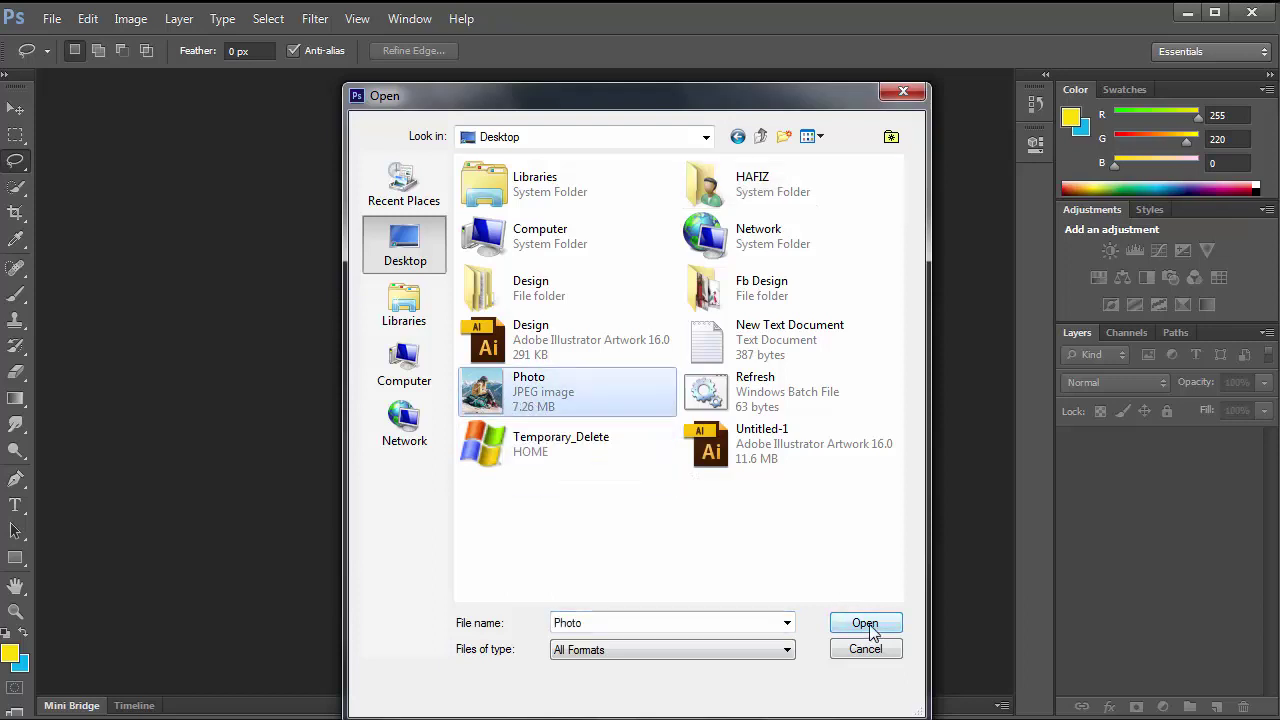
click(865, 622)
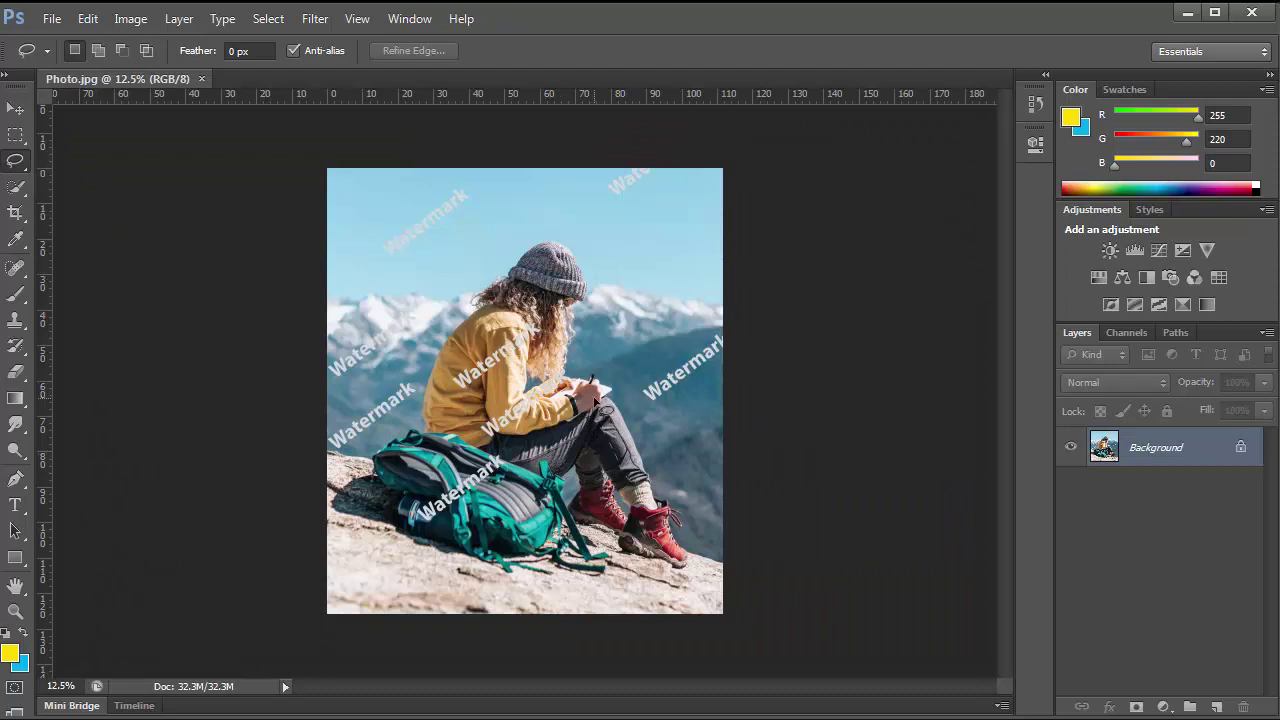
- Outline the watermark across the woman's back, upper sleeve and hair with the Lasso Tool
scroll(573, 377, up, 1)
scroll(530, 347, up, 1)
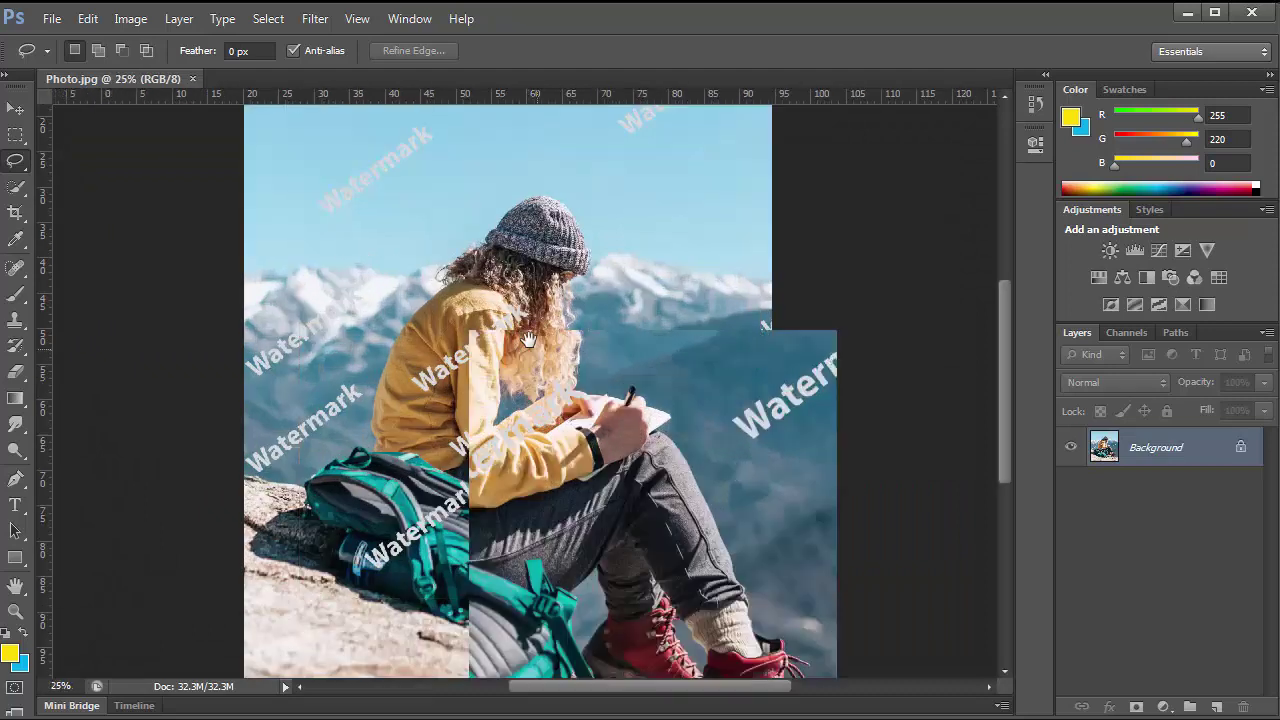
drag(529, 345, 519, 391)
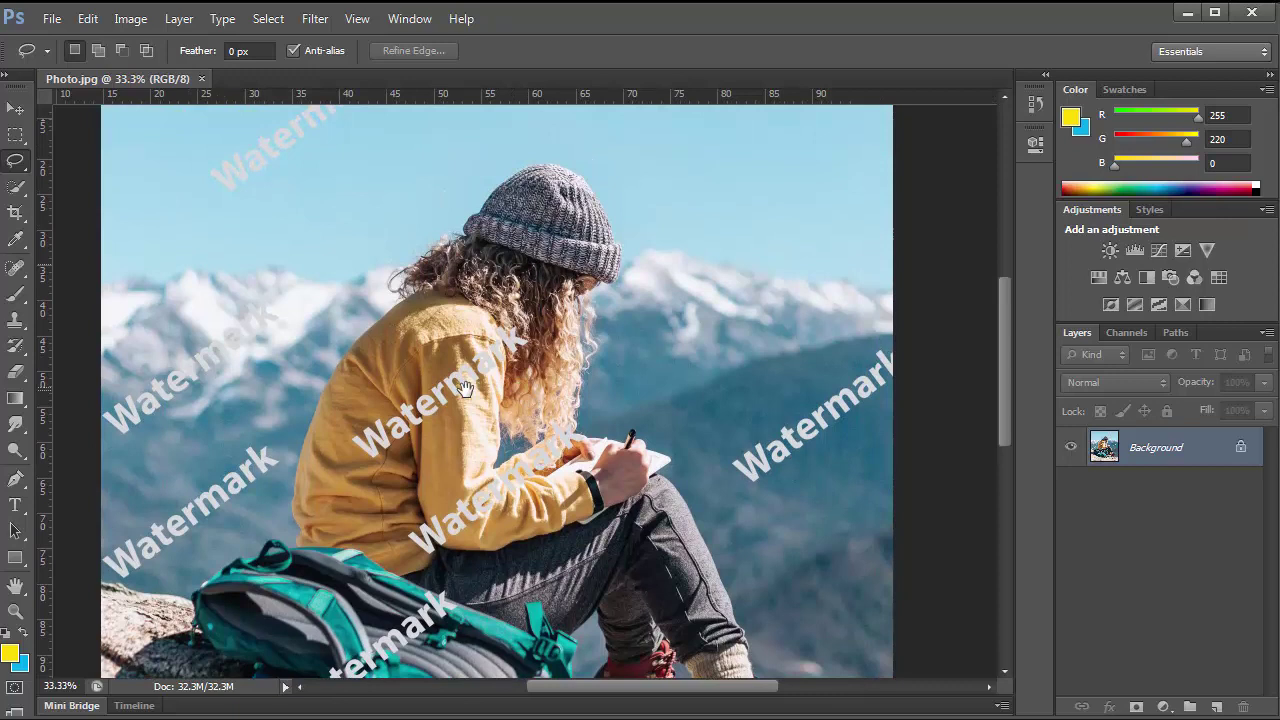
scroll(450, 360, up, 1)
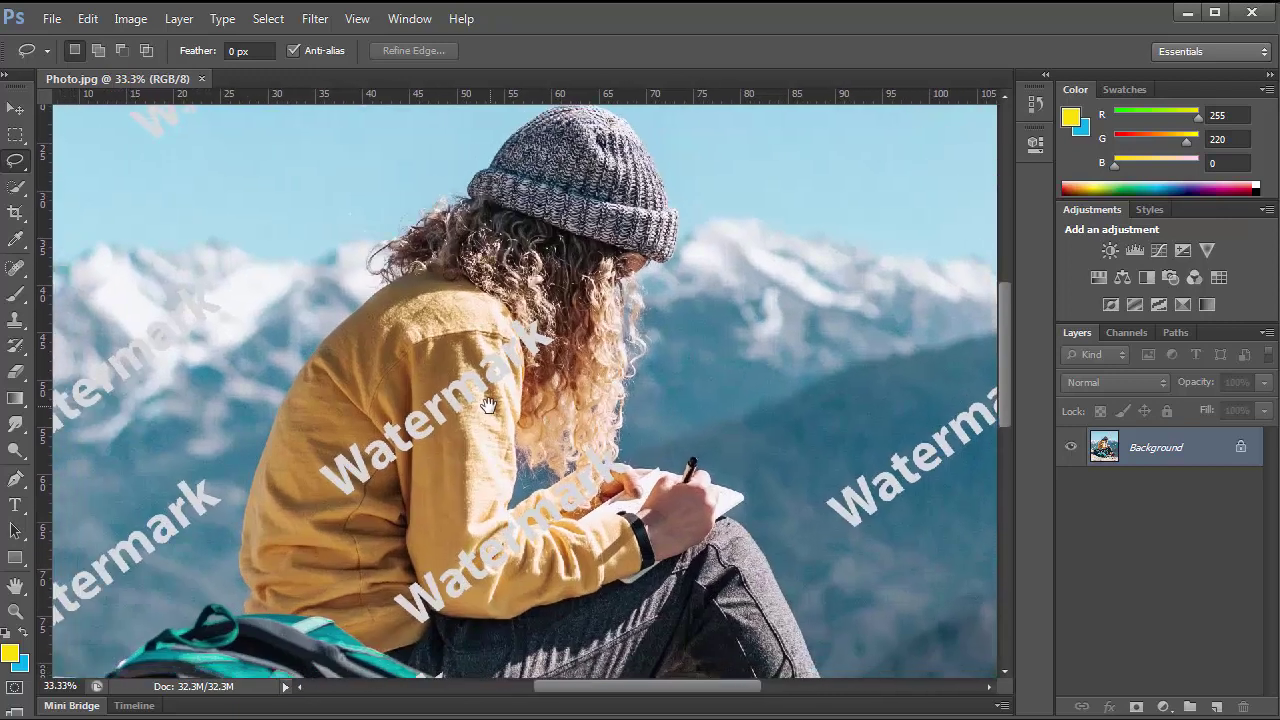
right_click(15, 160)
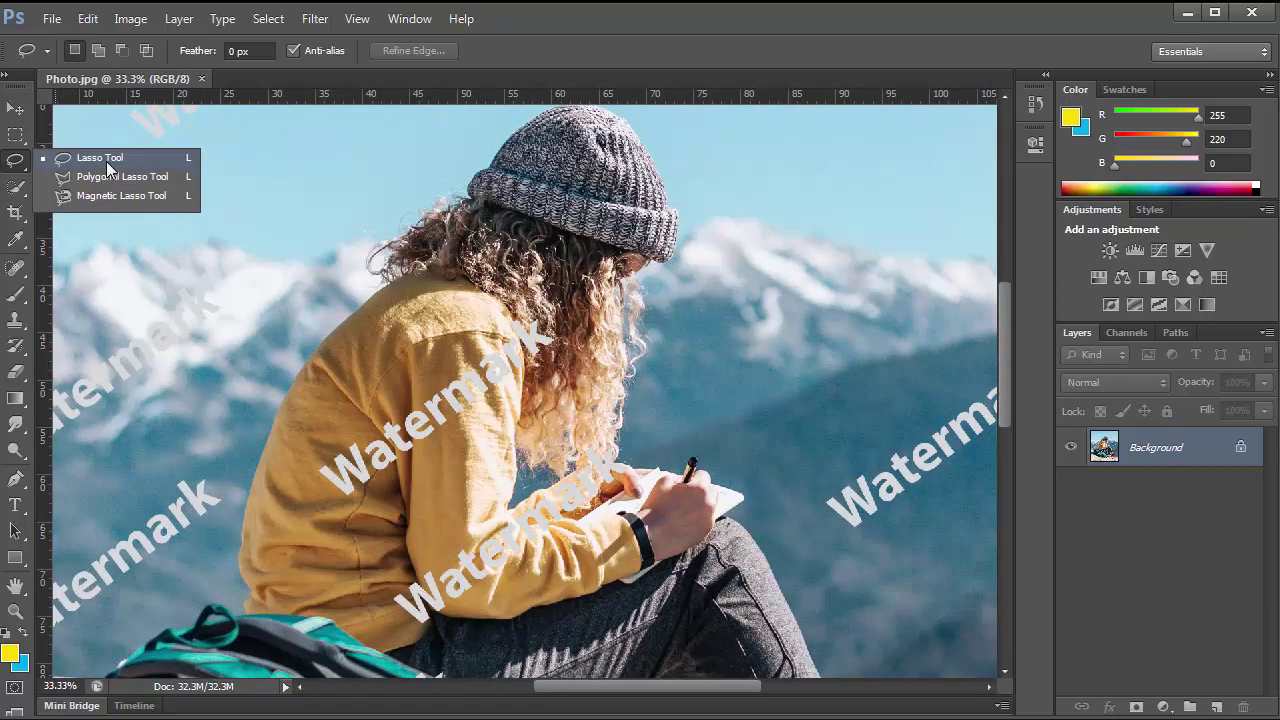
click(106, 161)
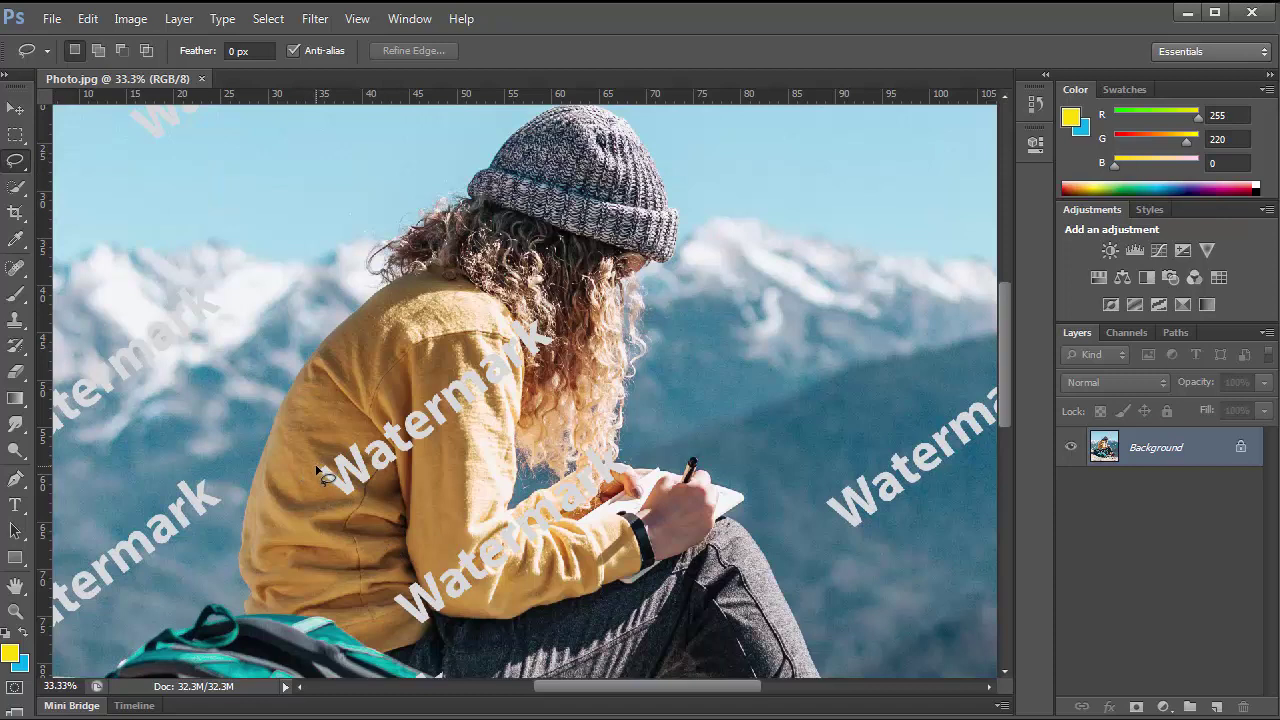
mouse_move(317, 466)
mouse_down()
mouse_move(375, 441)
mouse_move(384, 418)
mouse_move(429, 402)
mouse_move(512, 320)
mouse_up()
drag(534, 374, 460, 425)
drag(395, 465, 336, 502)
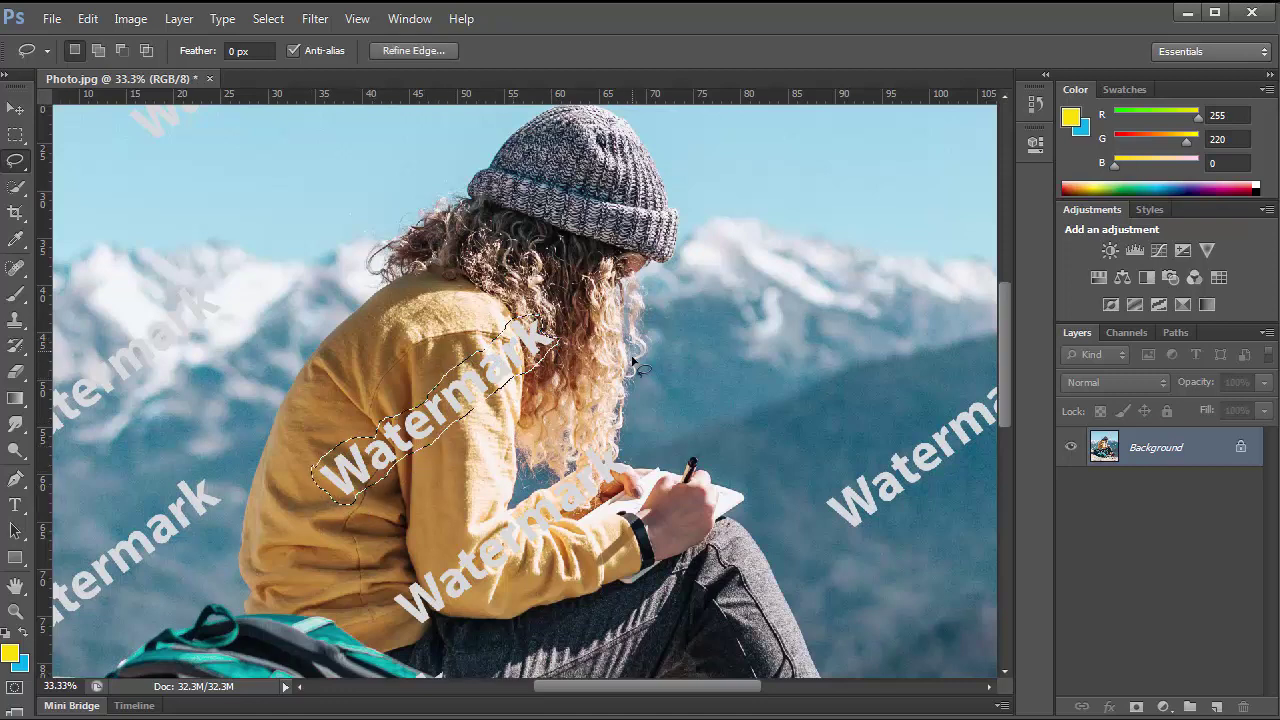
- Fill the selected watermark area with Content-Aware in Normal mode at 100% opacity and clear the selection
click(90, 19)
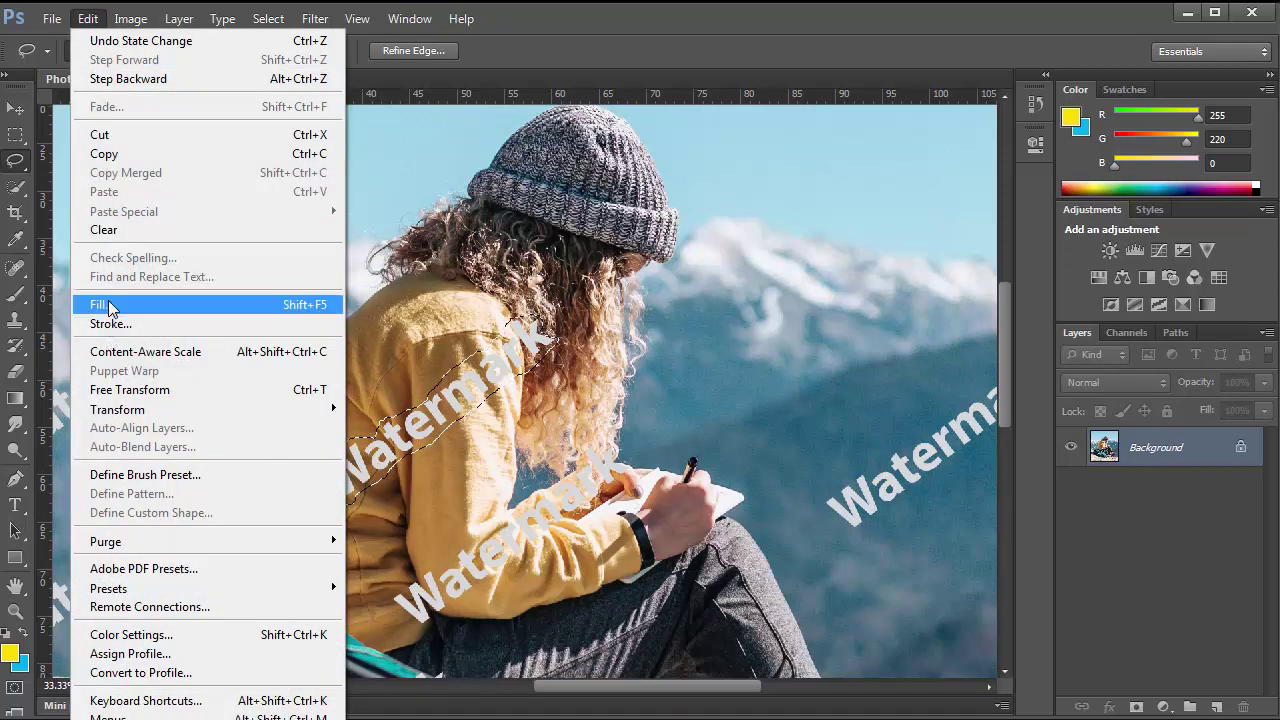
click(108, 305)
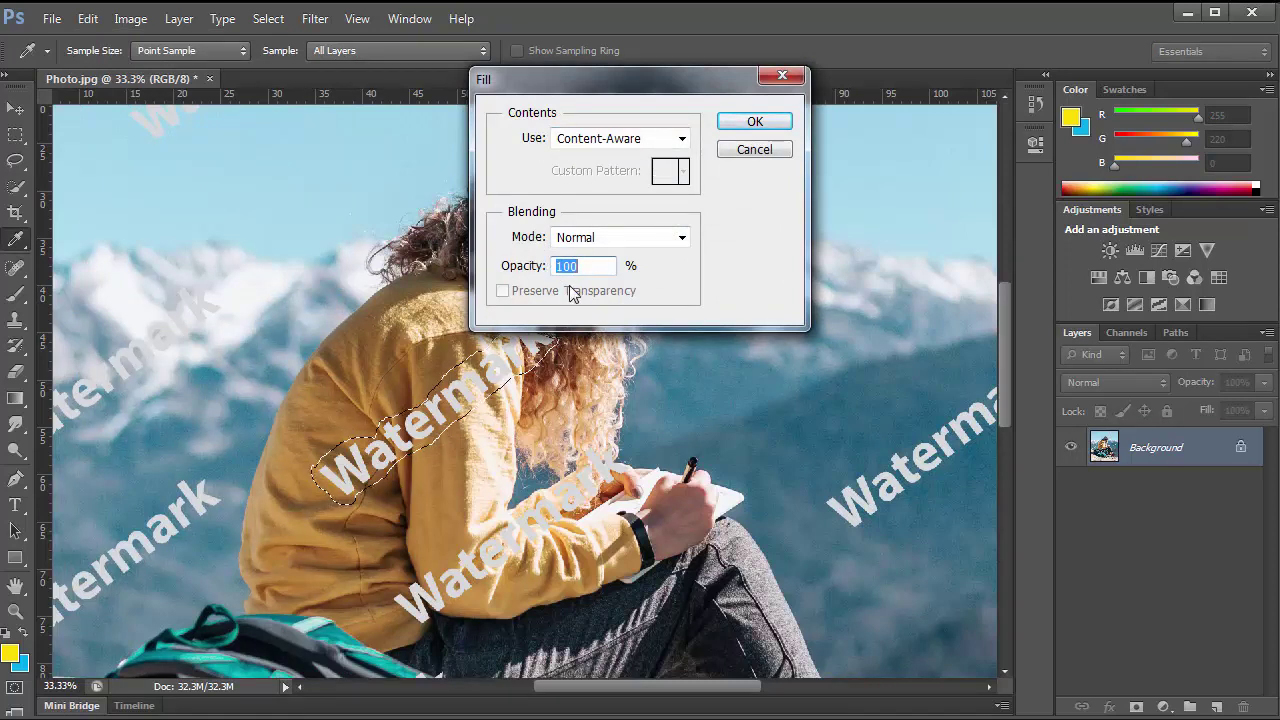
click(757, 123)
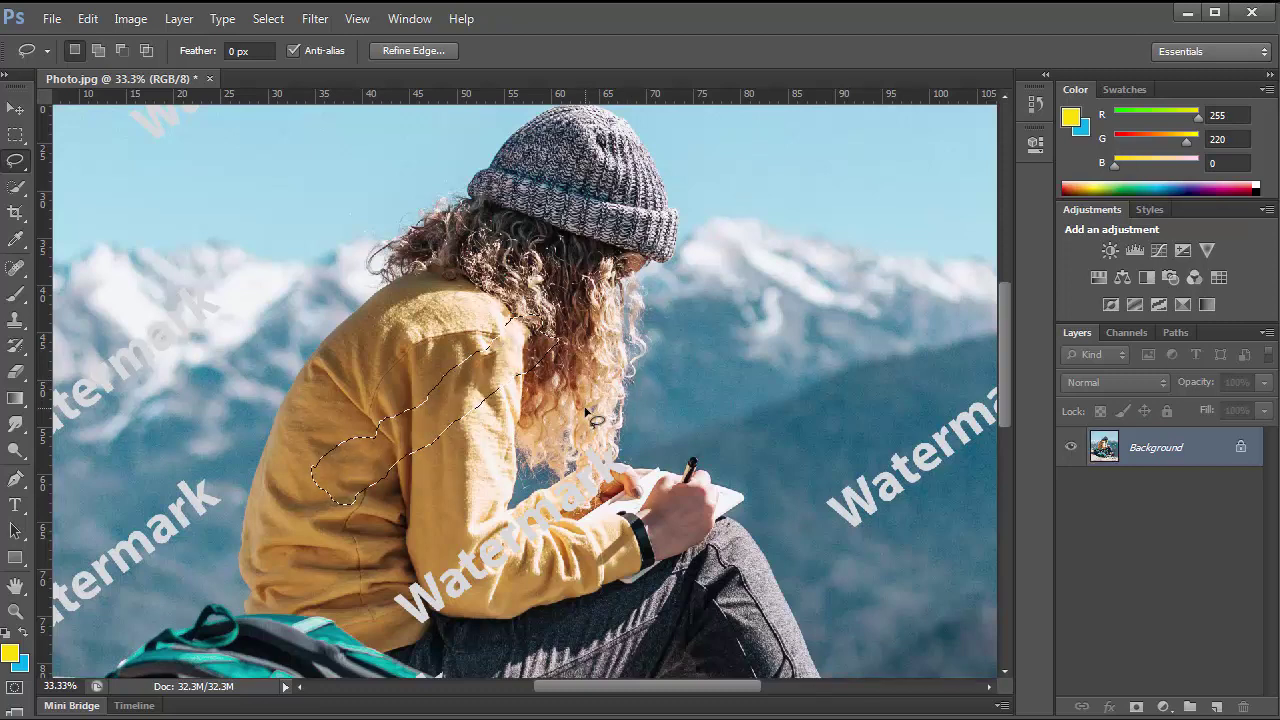
right_click(500, 350)
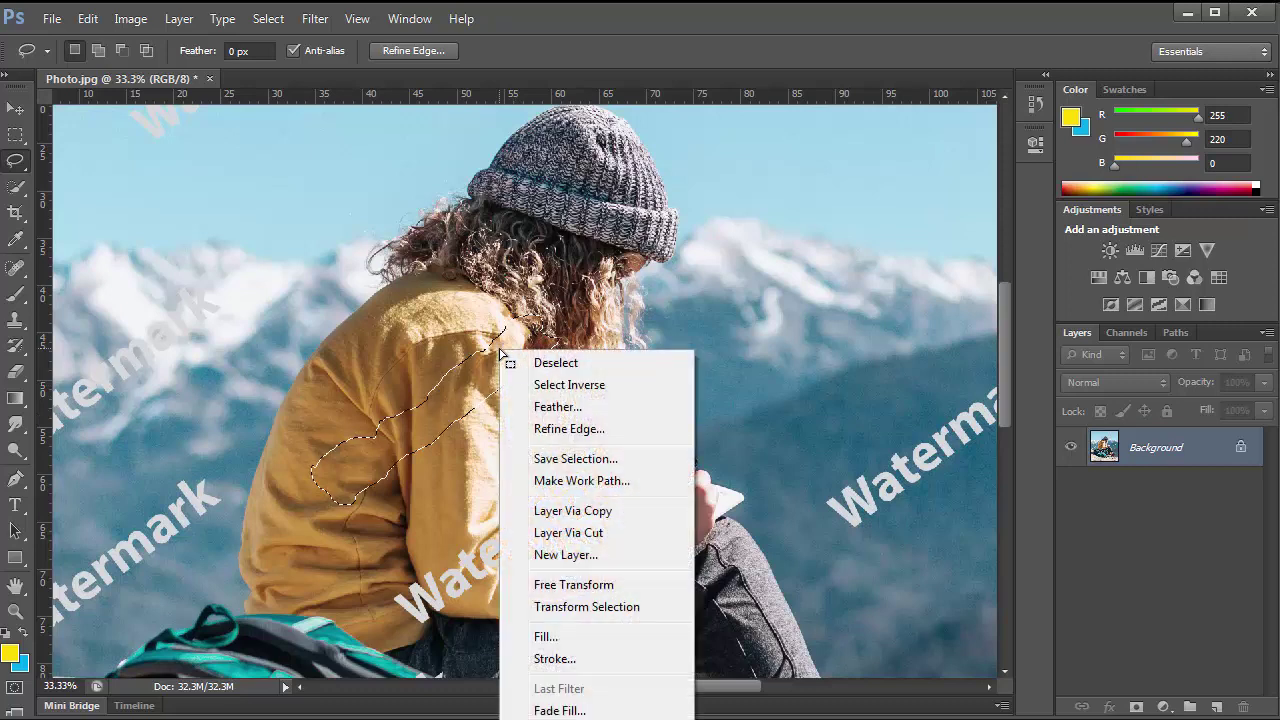
click(541, 366)
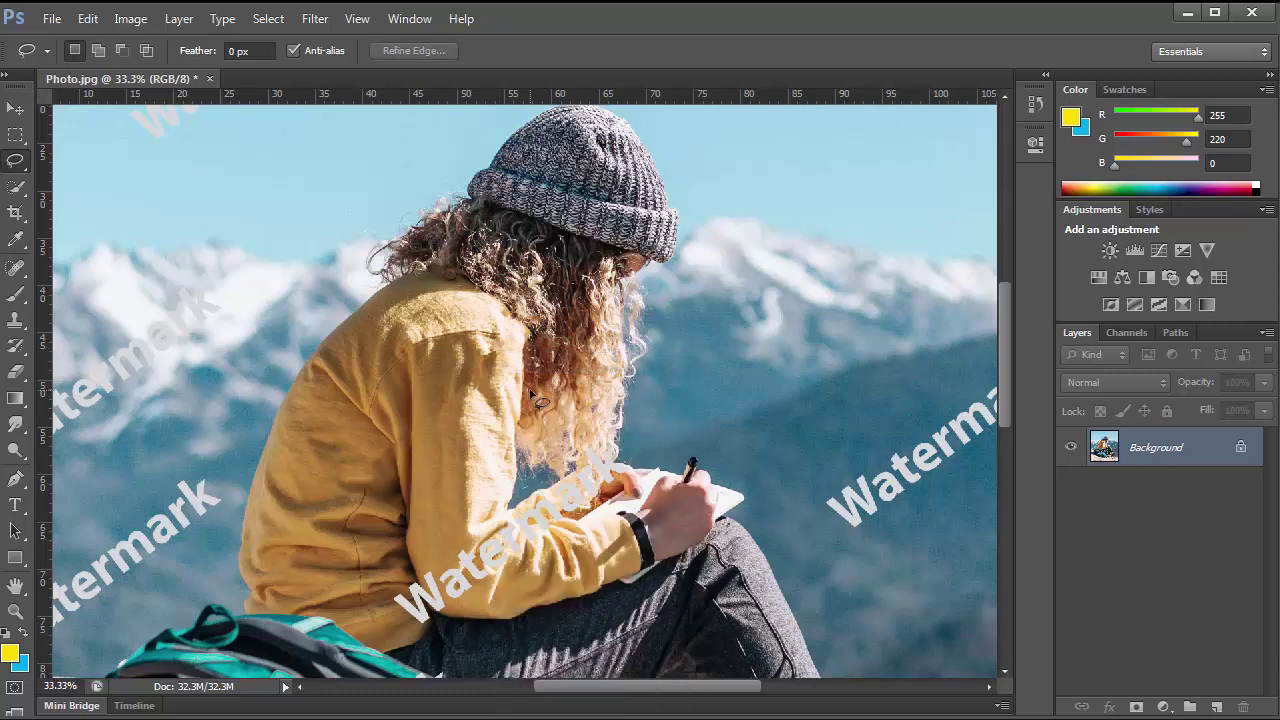
- Outline the watermark running over the woman's forearm and writing hand with the Lasso Tool
drag(538, 460, 513, 318)
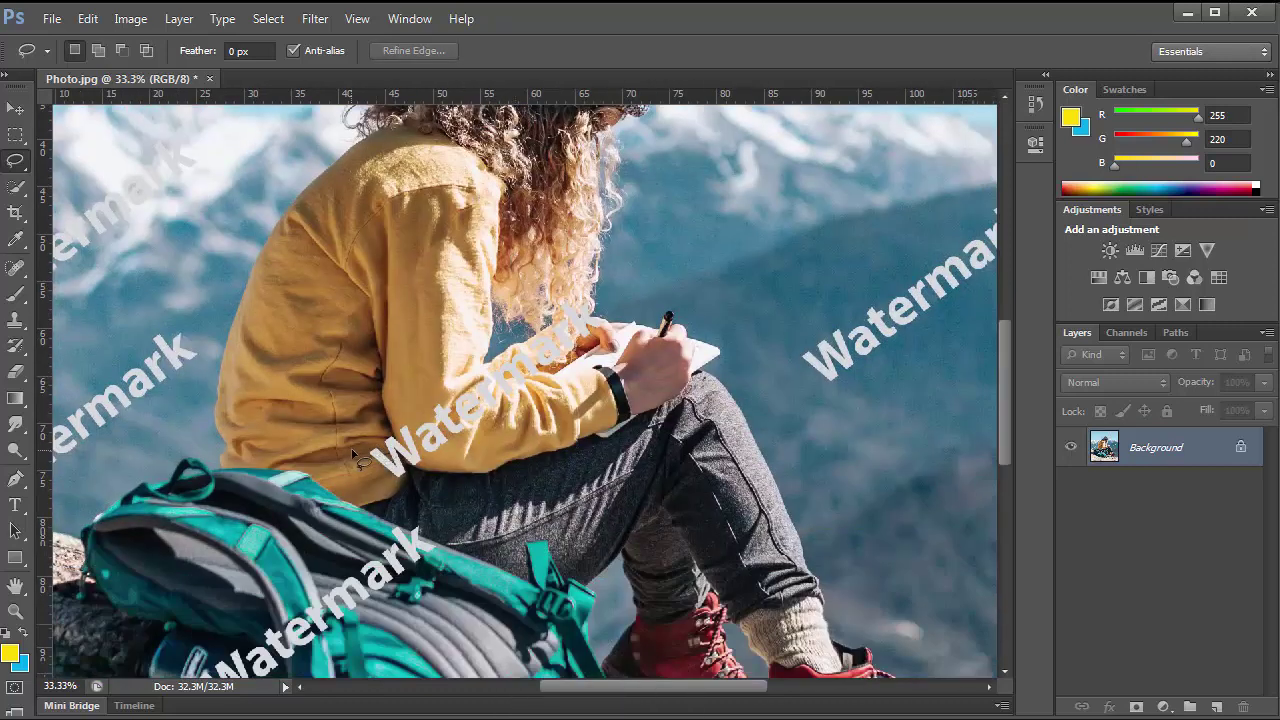
mouse_move(373, 459)
mouse_down()
mouse_move(427, 423)
mouse_move(434, 402)
mouse_move(476, 381)
mouse_move(476, 360)
mouse_move(551, 322)
mouse_move(592, 294)
mouse_up()
drag(612, 336, 508, 407)
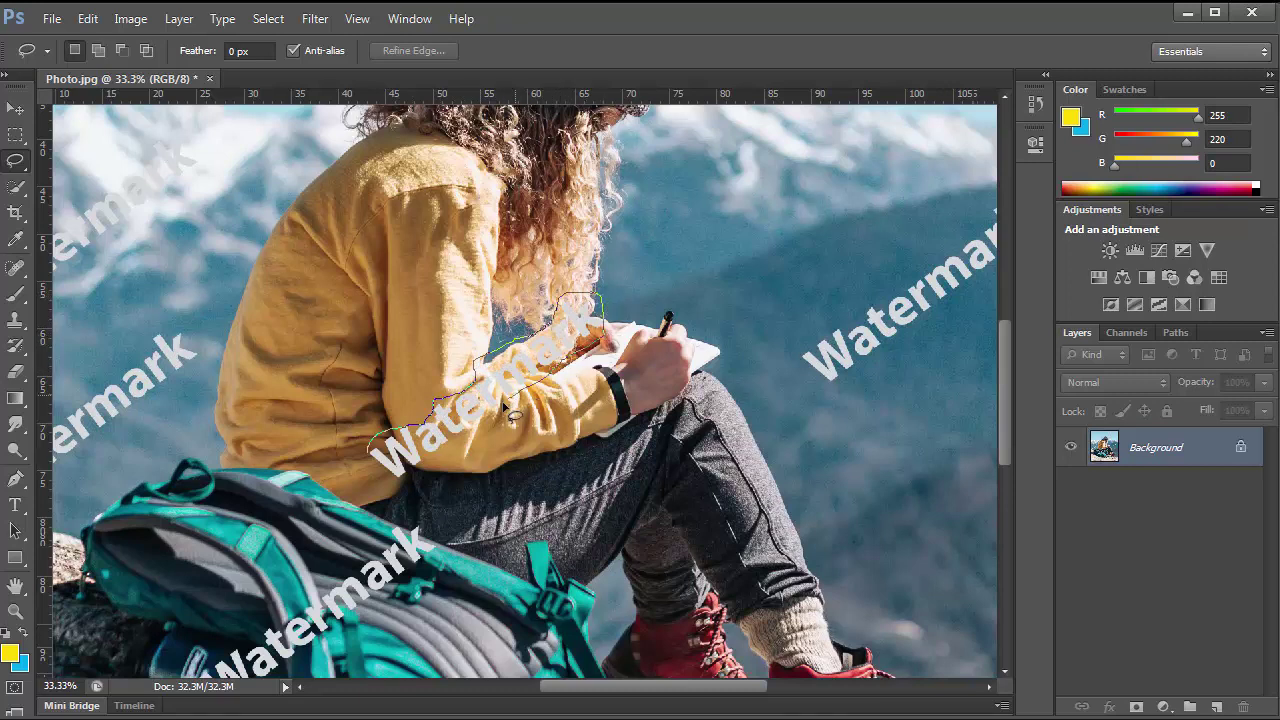
drag(462, 452, 424, 472)
drag(407, 478, 340, 441)
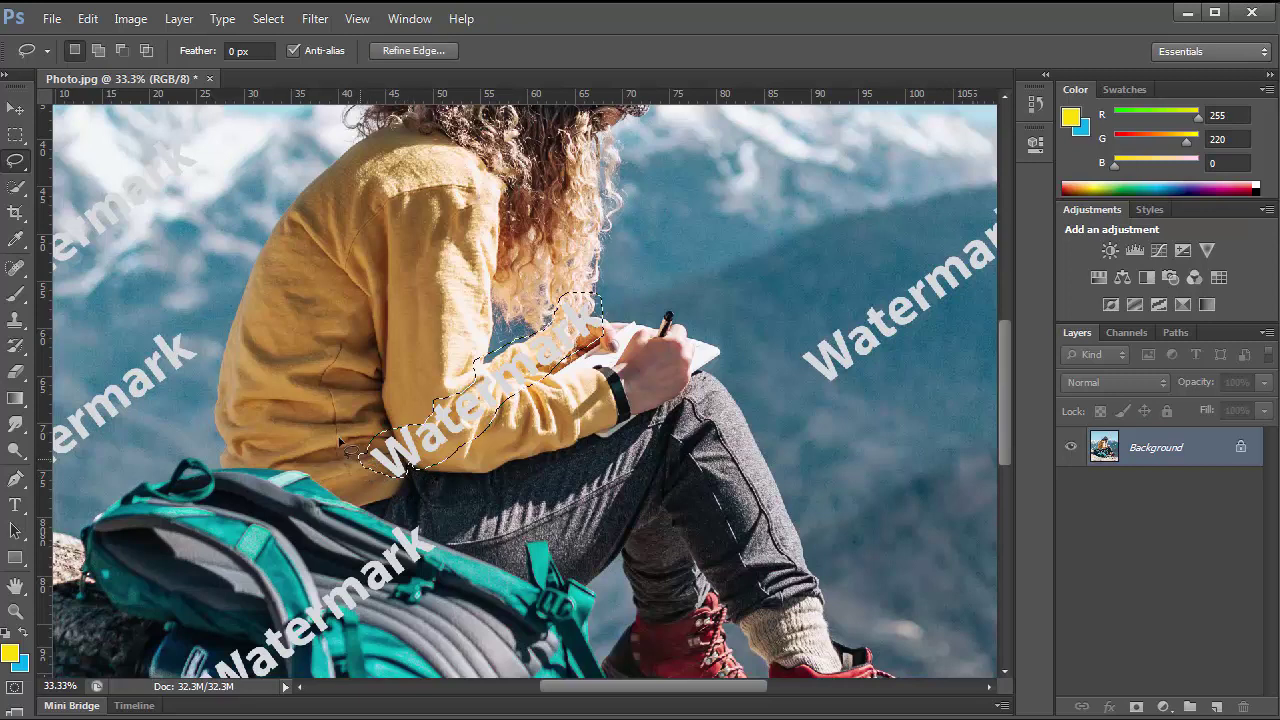
- Fill the forearm watermark selection with Content-Aware in Normal mode at 100% opacity, and deselect it
click(86, 20)
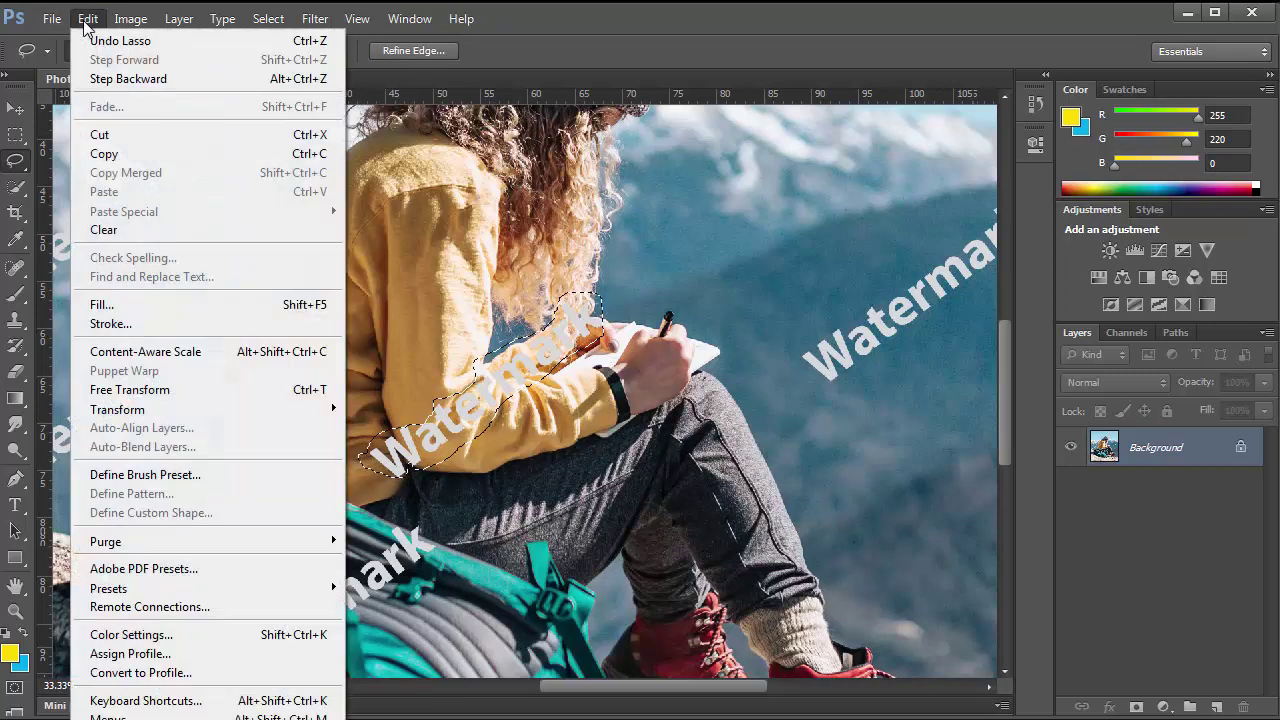
click(110, 305)
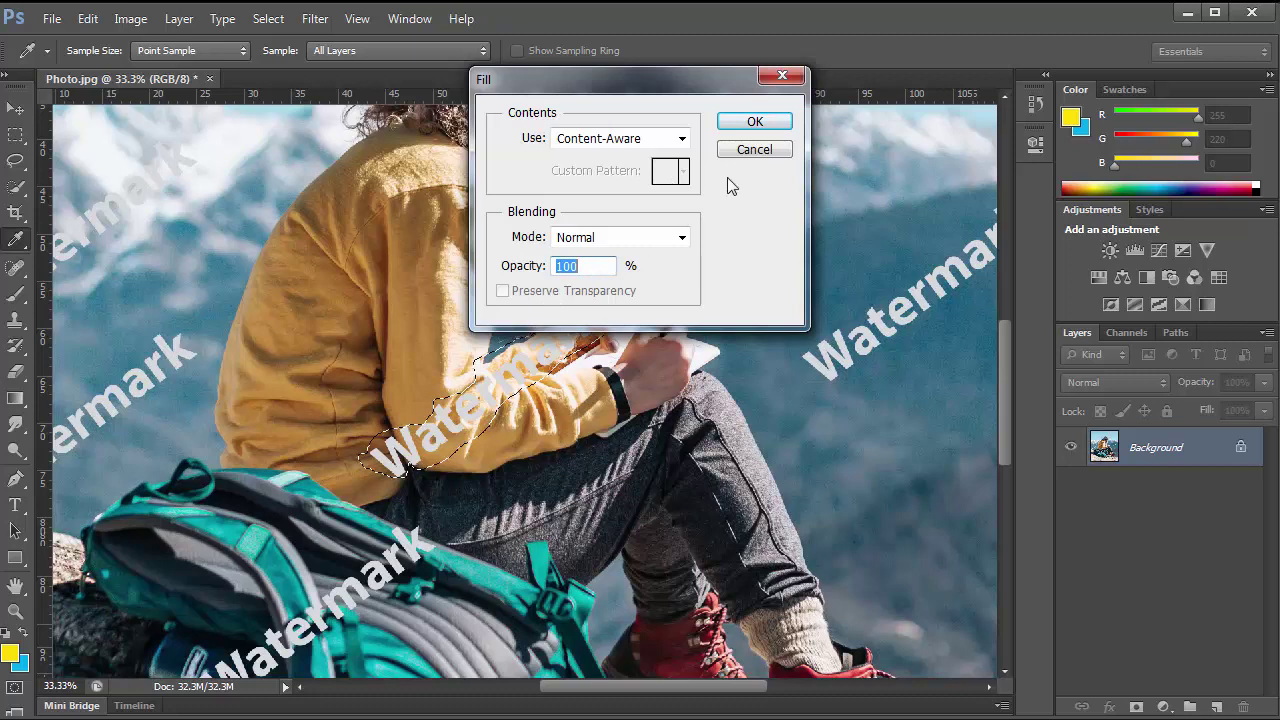
click(737, 140)
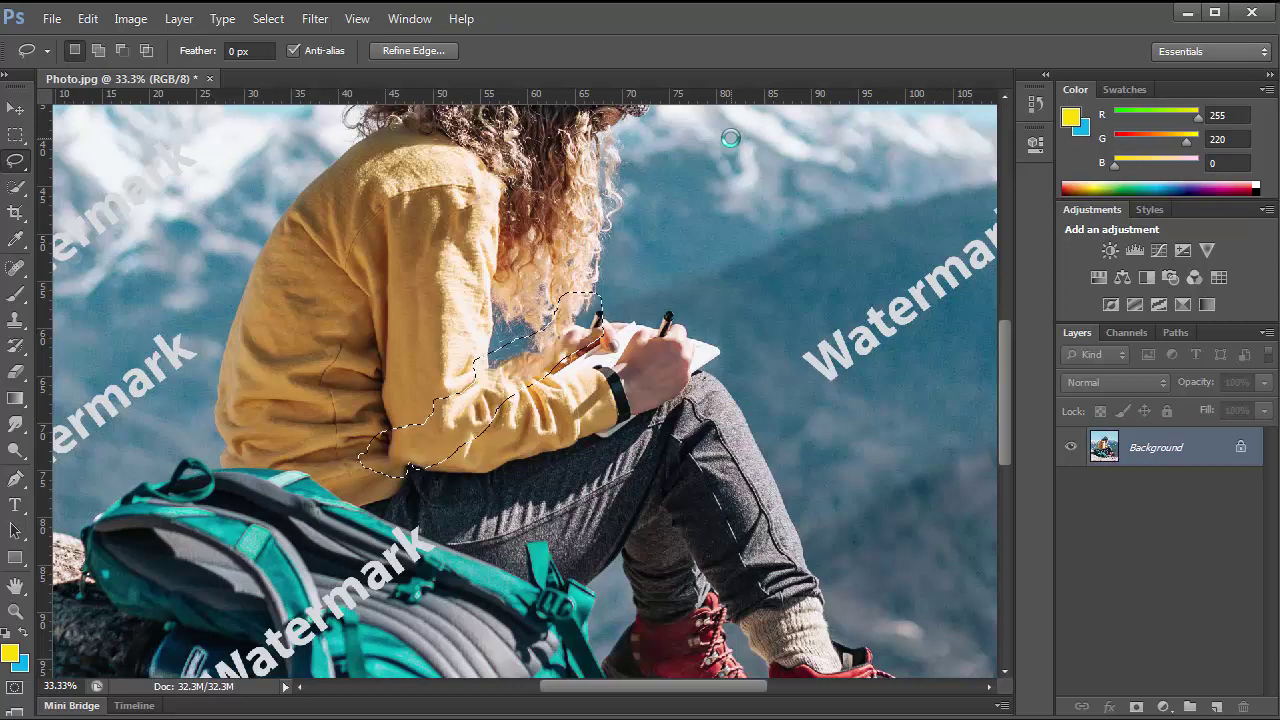
right_click(537, 351)
click(570, 358)
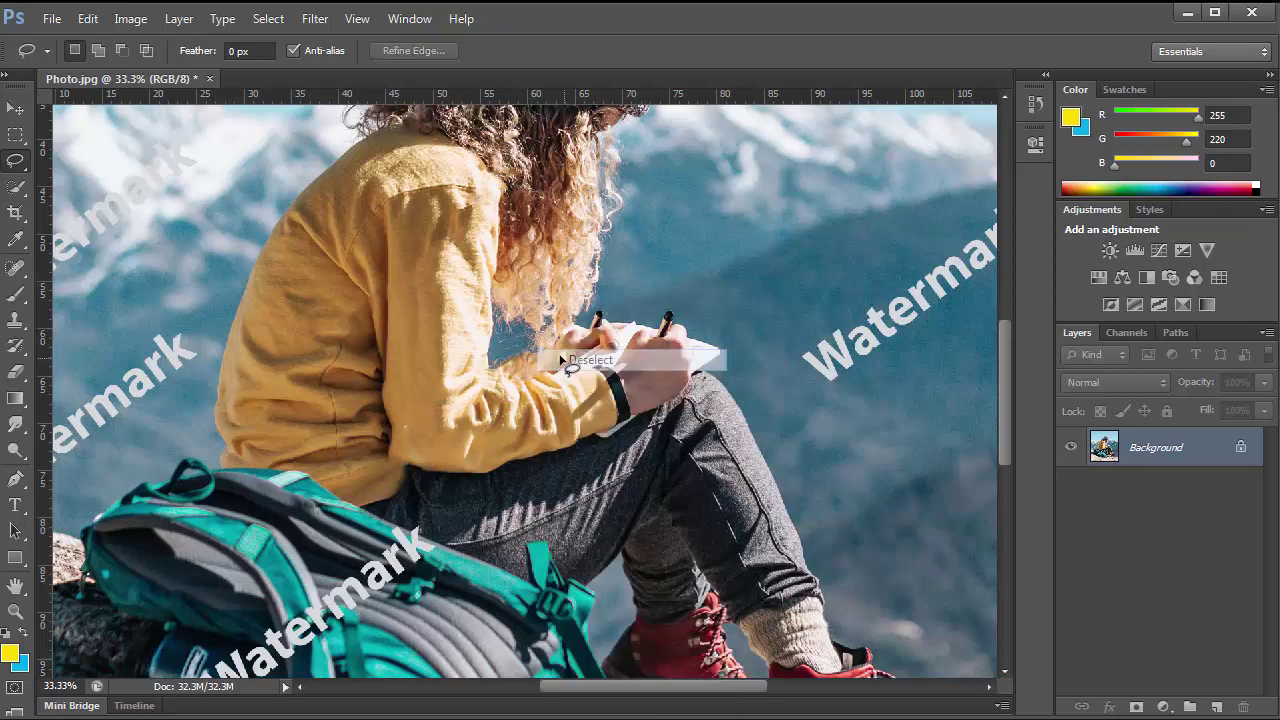
scroll(525, 389, down, 1)
drag(336, 450, 408, 441)
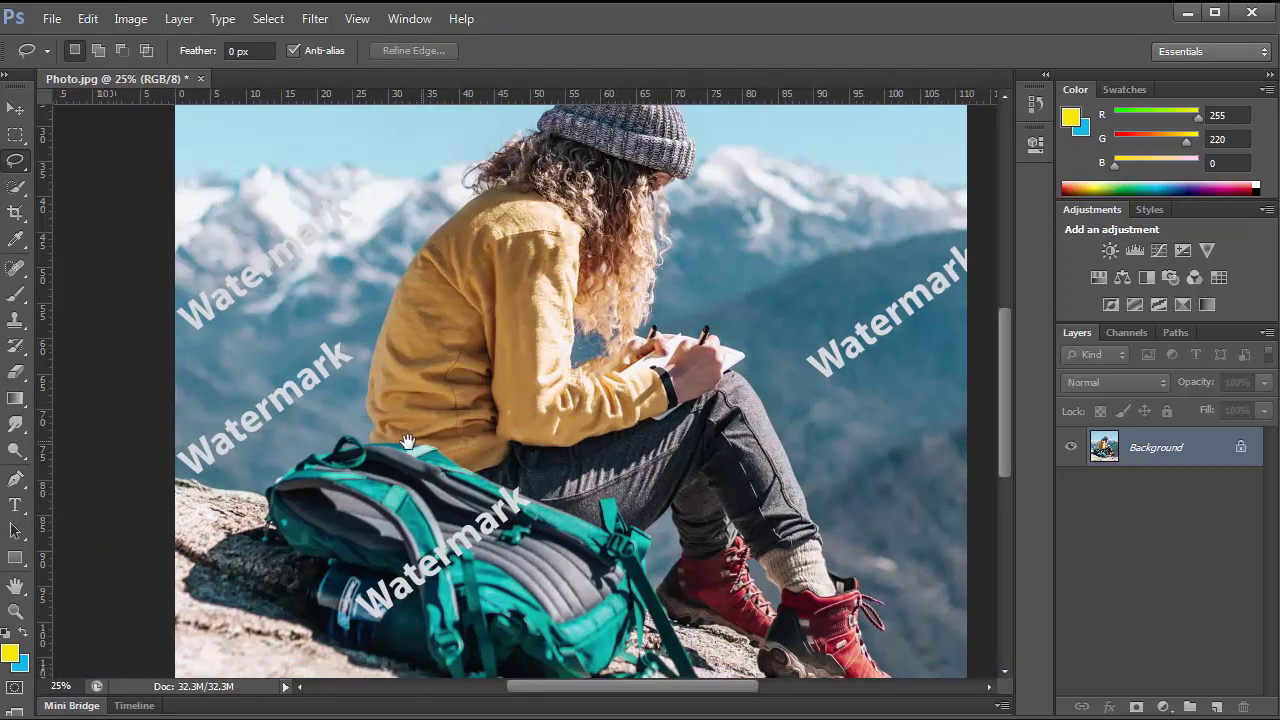
drag(469, 369, 390, 440)
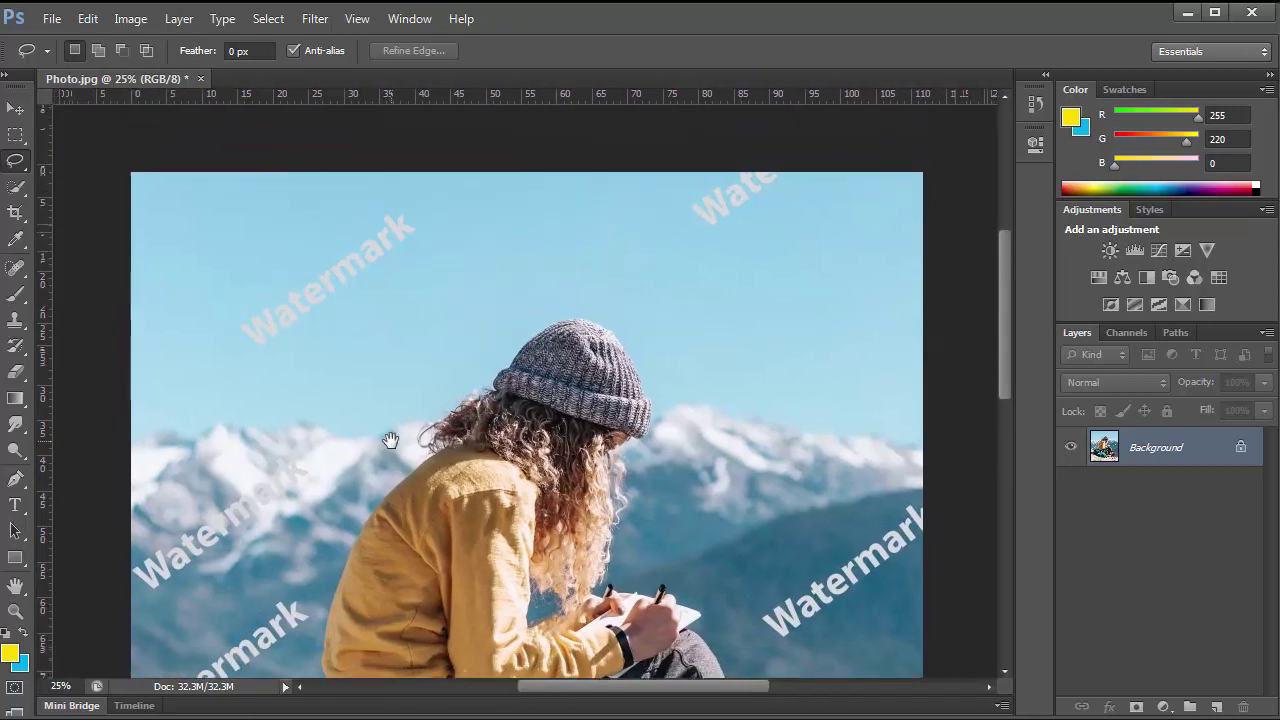
mouse_move(398, 205)
mouse_down()
mouse_move(424, 238)
mouse_move(311, 331)
mouse_move(261, 358)
mouse_move(219, 343)
mouse_move(230, 307)
mouse_move(266, 271)
mouse_move(420, 208)
mouse_up()
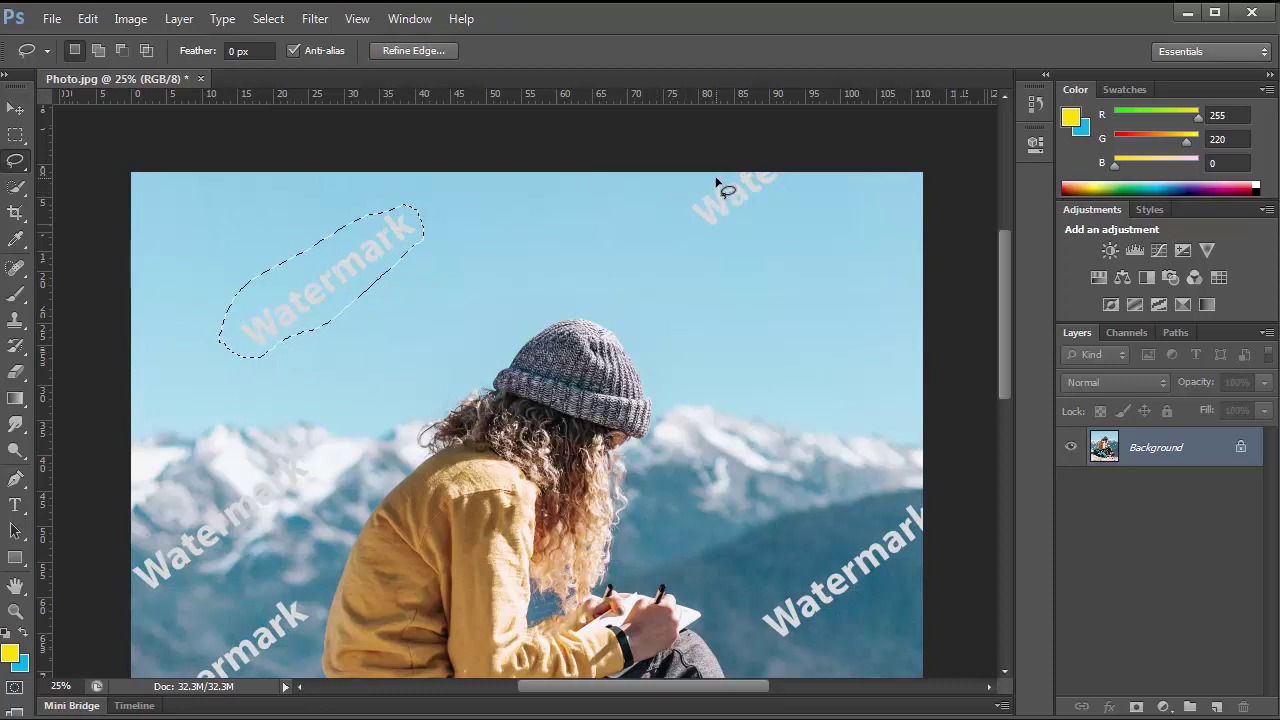
mouse_move(712, 177)
mouse_down()
mouse_move(689, 226)
mouse_move(710, 255)
mouse_move(765, 249)
mouse_up()
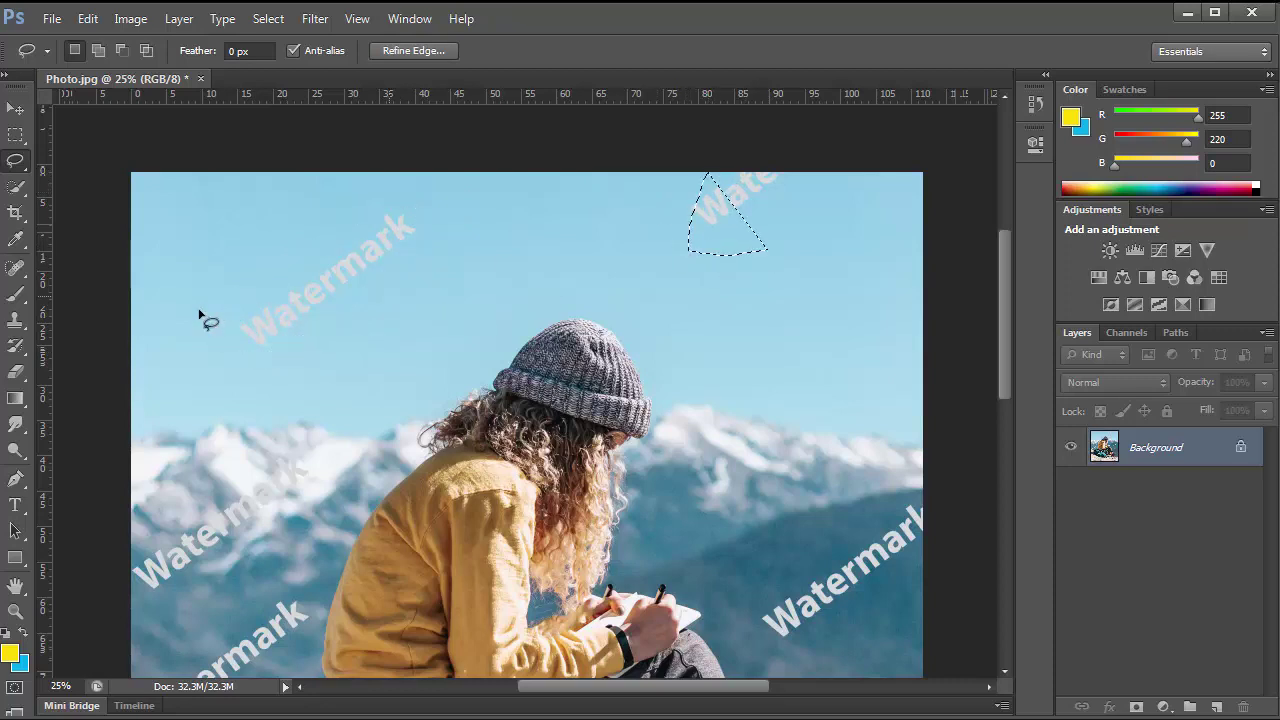
click(470, 268)
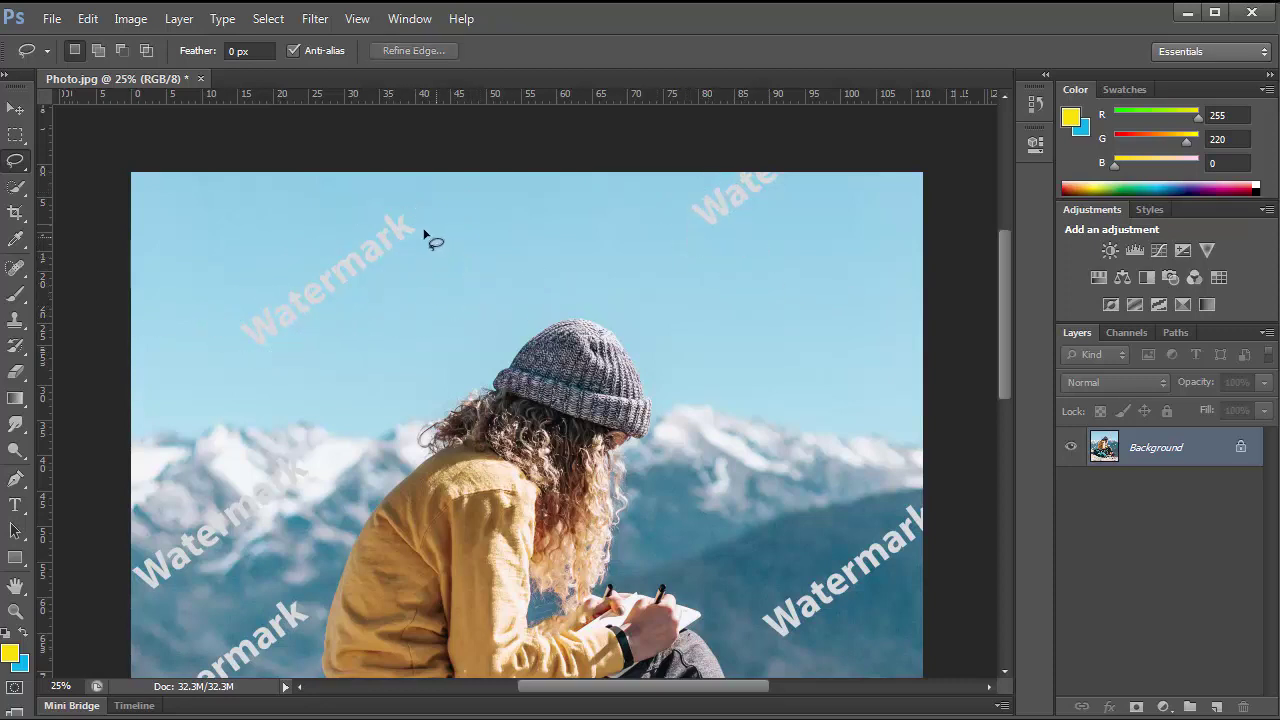
- Lasso the full watermark in the sky and add the cut-off one at the photo's upper edge to the selection
mouse_move(403, 209)
mouse_down()
mouse_move(425, 235)
mouse_move(345, 298)
mouse_move(268, 346)
mouse_move(222, 334)
mouse_move(415, 200)
mouse_up()
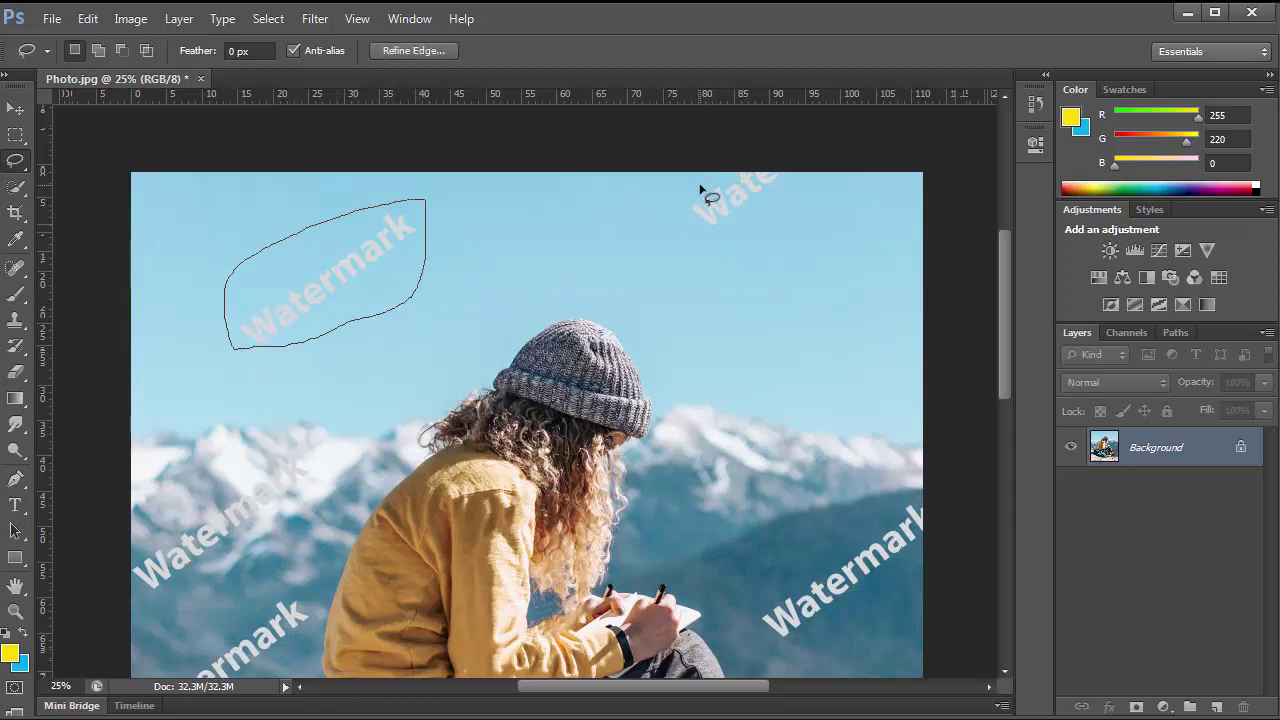
key(shift)
mouse_move(699, 176)
mouse_down()
mouse_move(689, 234)
mouse_move(747, 231)
mouse_move(805, 179)
mouse_move(801, 167)
mouse_move(740, 163)
mouse_move(700, 178)
mouse_up()
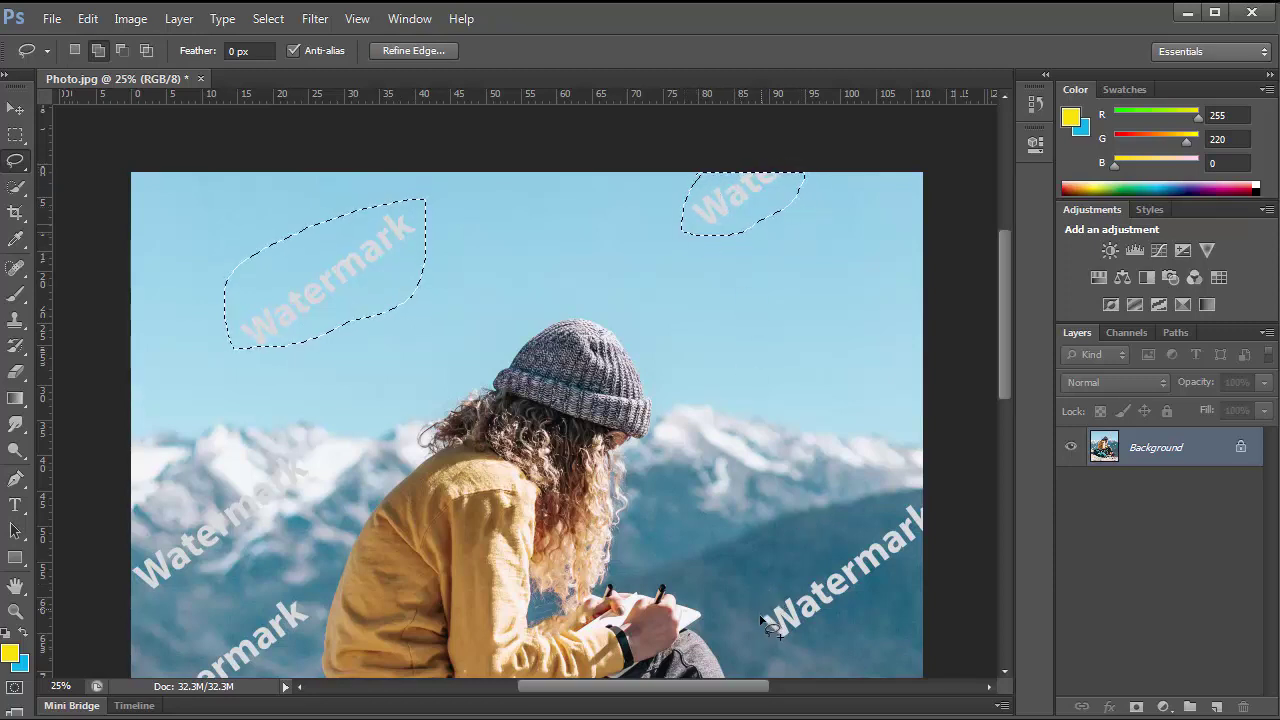
- Add the three watermarks over the mountains, one on the right side and two on the left, to the lasso selection
mouse_move(865, 524)
mouse_down()
mouse_move(925, 487)
mouse_move(935, 572)
mouse_move(910, 609)
mouse_up()
drag(753, 620, 755, 624)
mouse_move(332, 445)
mouse_down()
mouse_move(430, 260)
mouse_move(409, 277)
mouse_move(397, 346)
mouse_move(236, 432)
mouse_move(232, 365)
mouse_move(405, 259)
mouse_up()
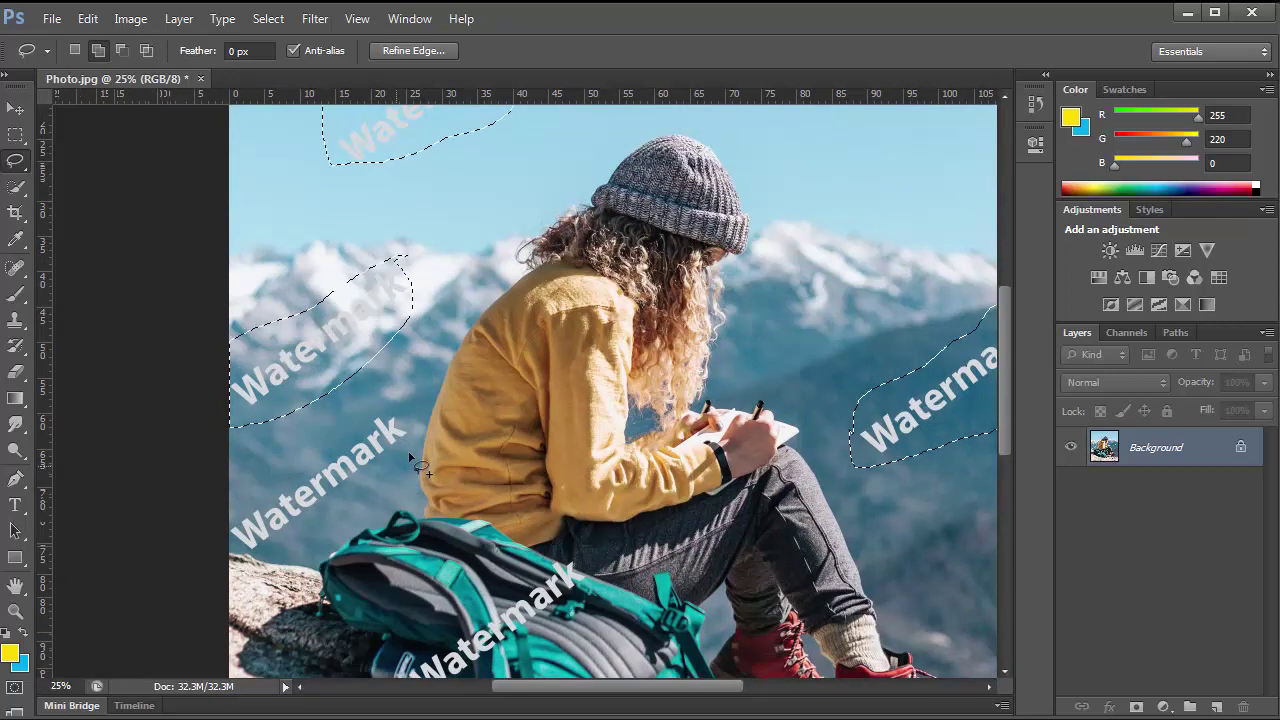
drag(403, 473, 463, 408)
key(shift)
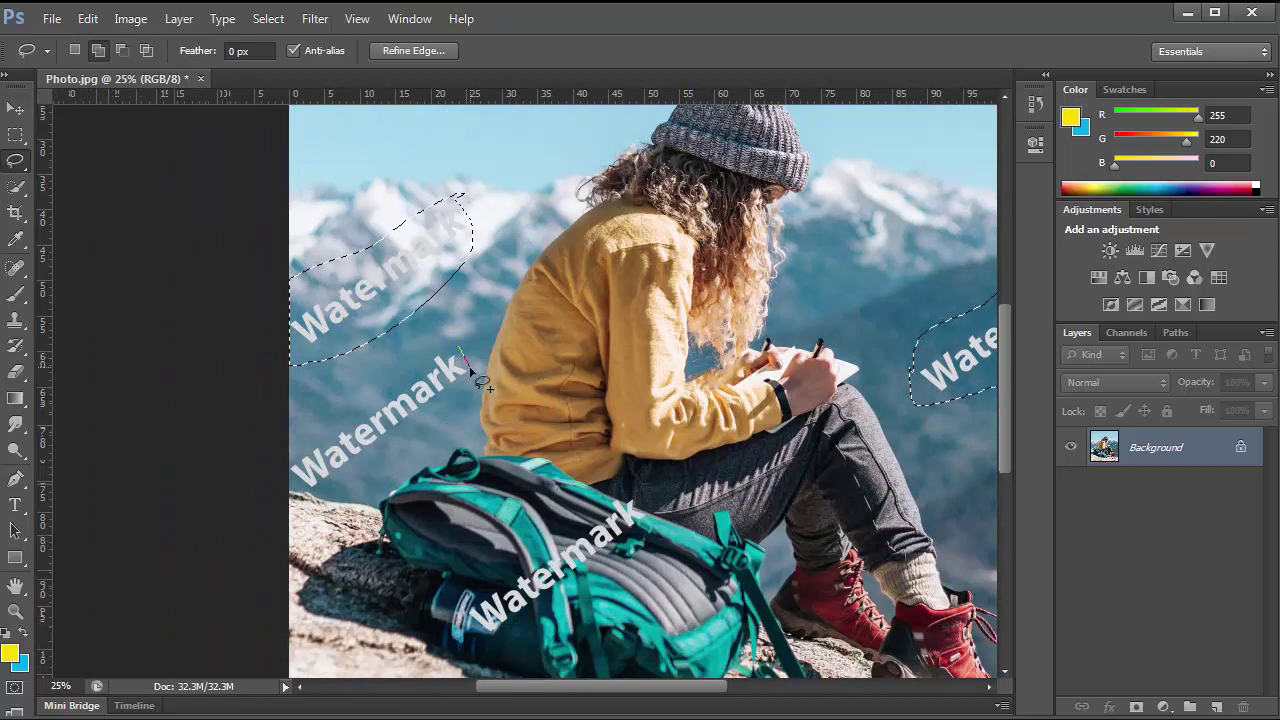
mouse_move(470, 390)
mouse_down()
mouse_move(438, 430)
mouse_move(322, 497)
mouse_move(296, 484)
mouse_move(299, 445)
mouse_move(461, 342)
mouse_move(468, 362)
mouse_up()
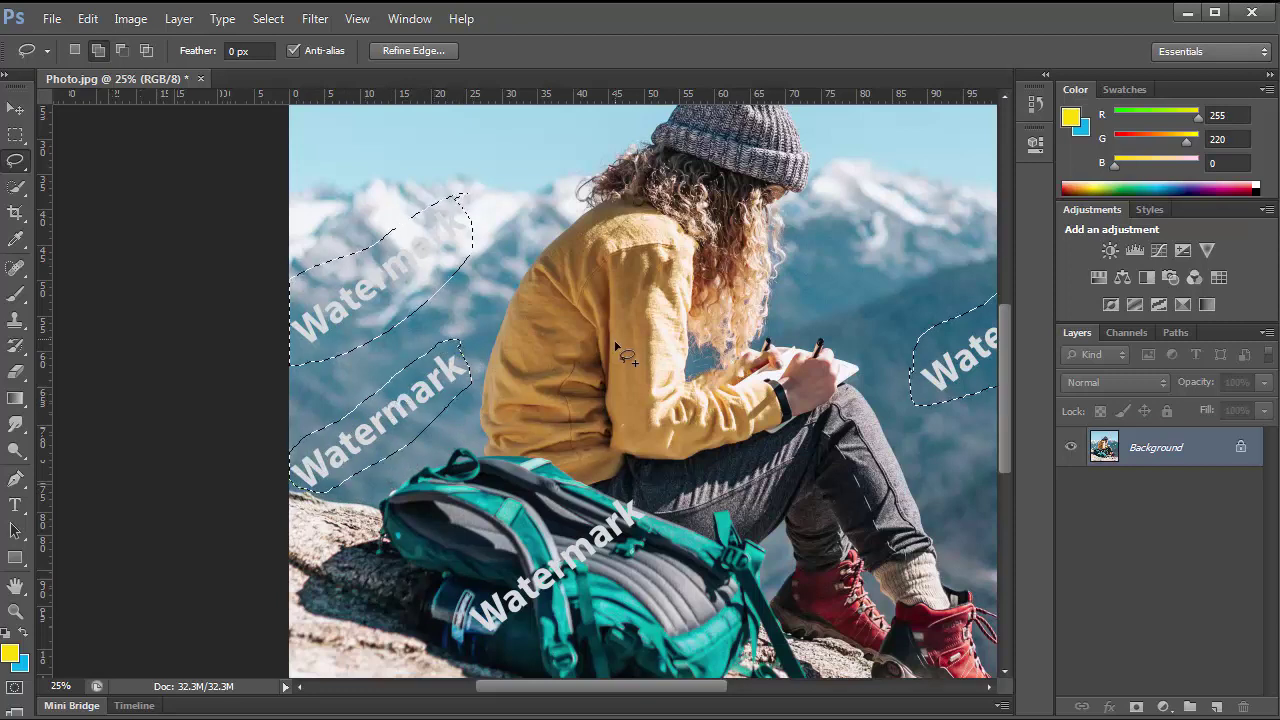
- Add the watermark across the green backpack to the lasso selection
drag(669, 449, 671, 249)
scroll(605, 383, up, 1)
drag(615, 405, 613, 444)
key(shift)
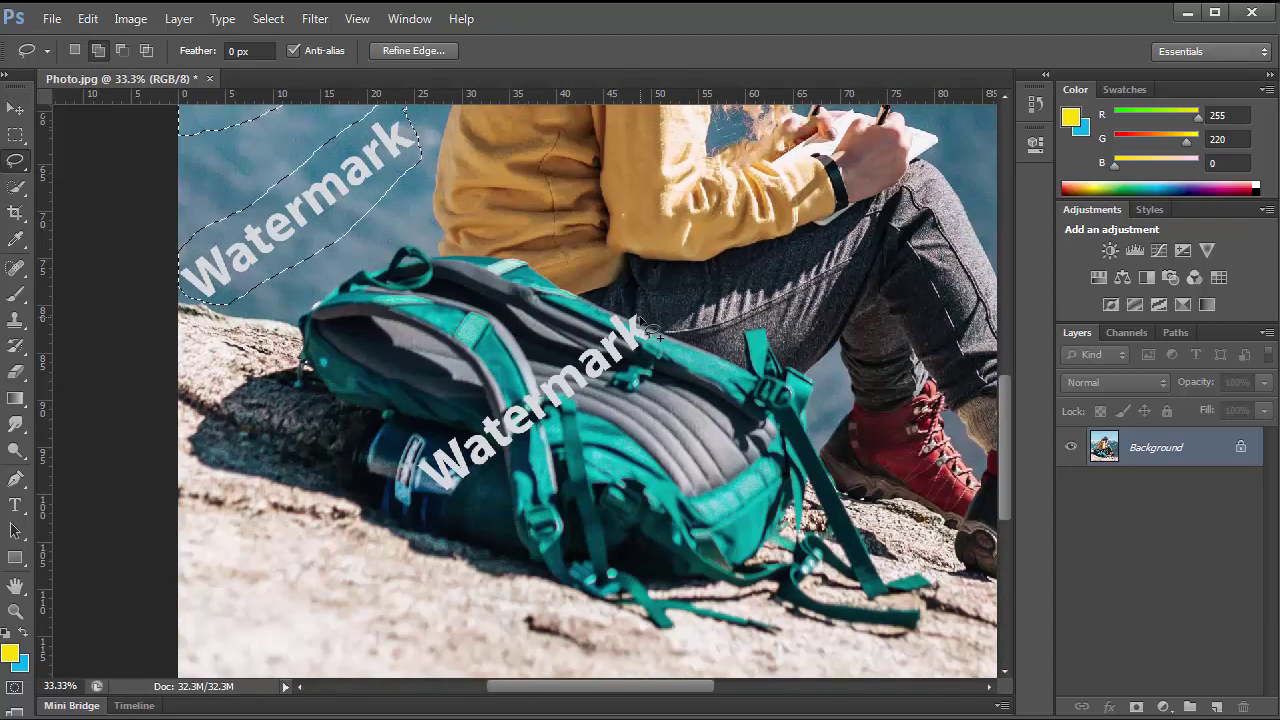
mouse_move(657, 337)
mouse_down()
mouse_move(466, 502)
mouse_move(433, 493)
mouse_move(422, 463)
mouse_move(436, 445)
mouse_move(514, 415)
mouse_move(546, 367)
mouse_move(637, 317)
mouse_up()
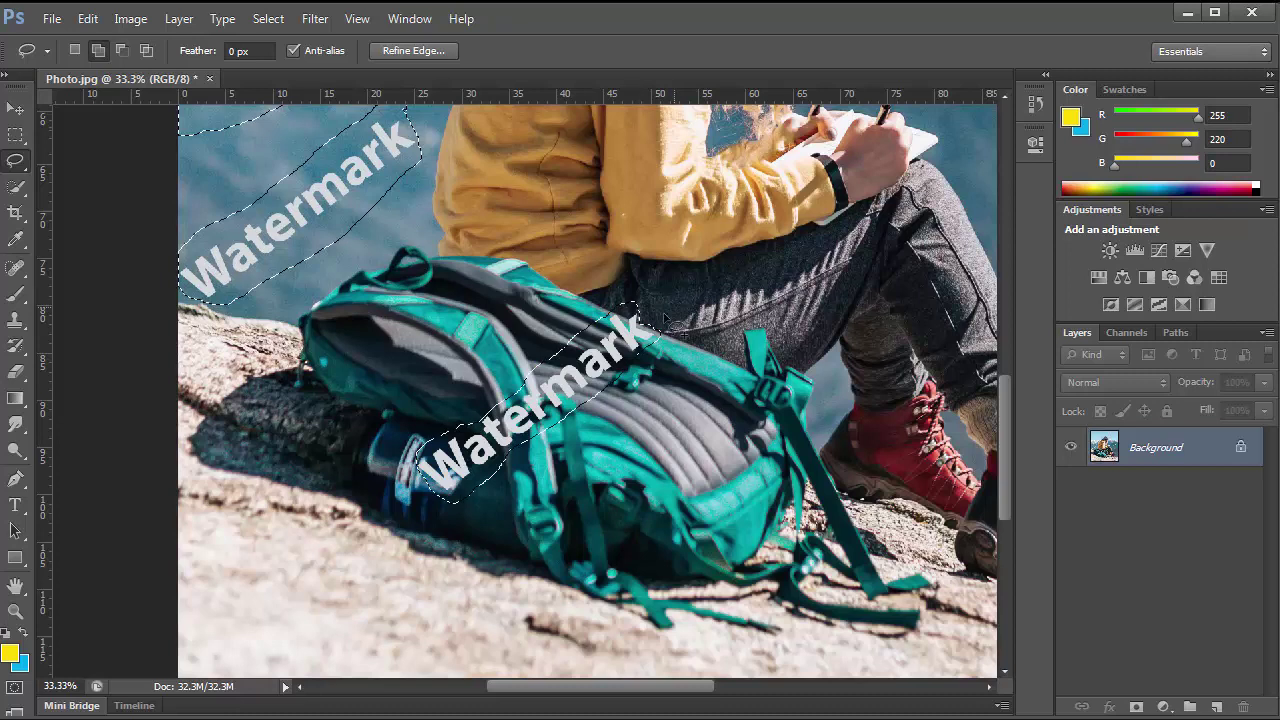
scroll(775, 302, down, 1)
drag(781, 303, 617, 531)
key(ctrl+minus)
drag(675, 307, 666, 380)
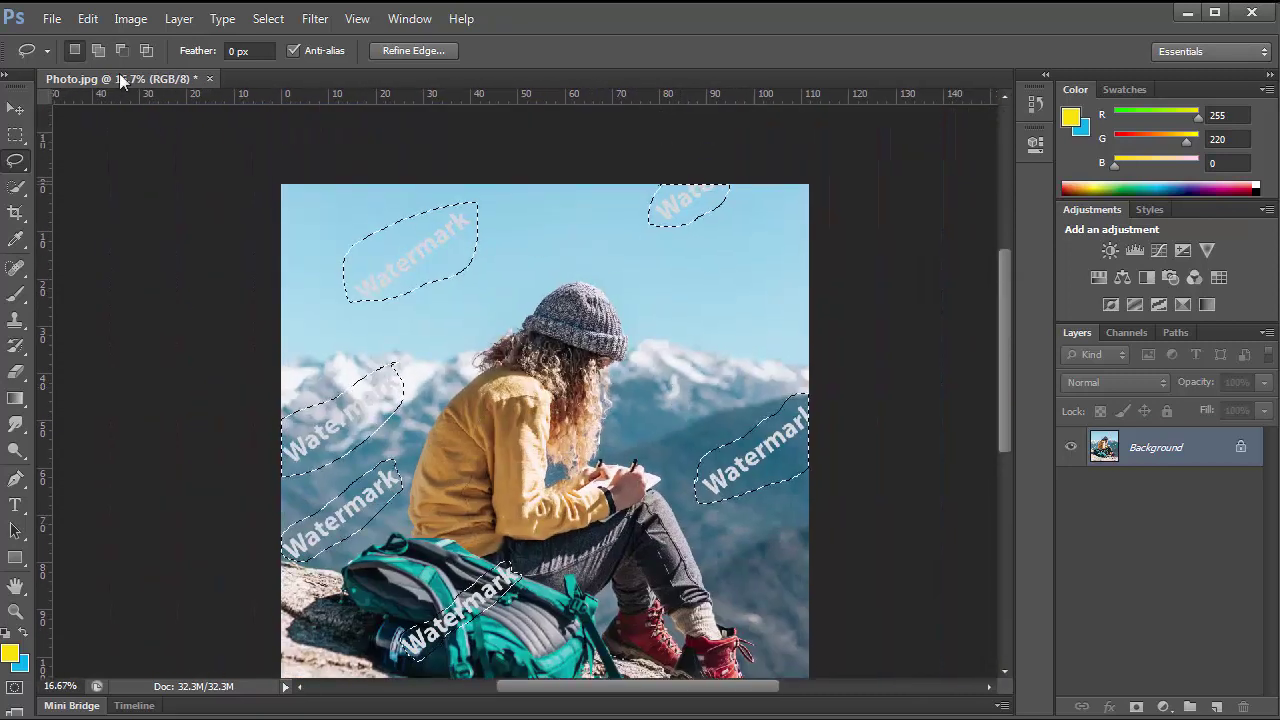
- Fill all the selected sky, mountain and backpack watermarks with Content-Aware in Normal mode at 100% opacity, and deselect them
click(88, 18)
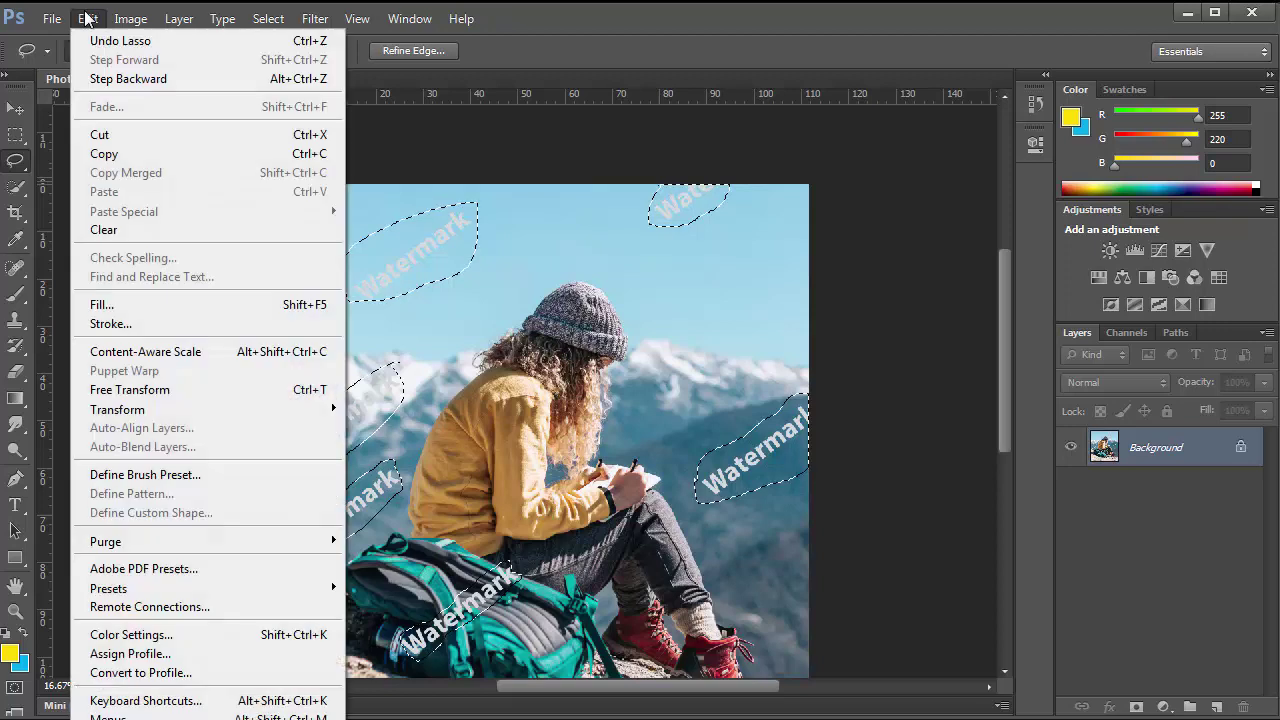
click(100, 305)
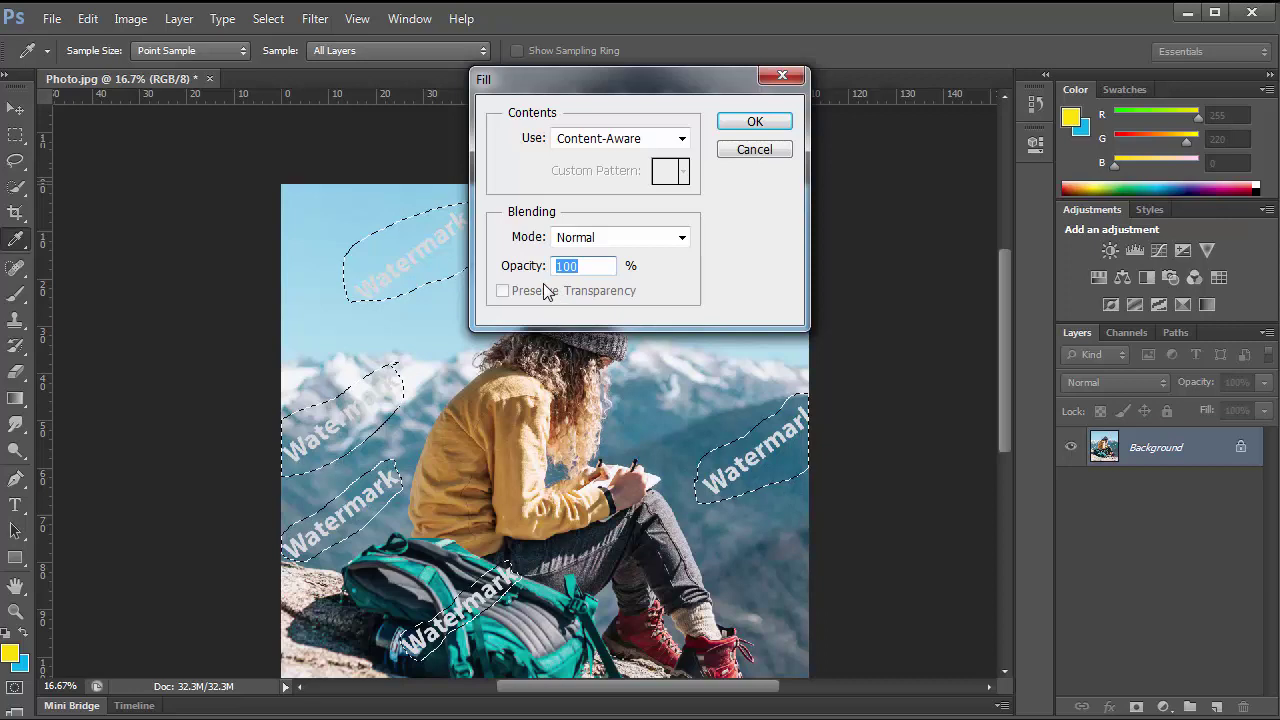
click(756, 122)
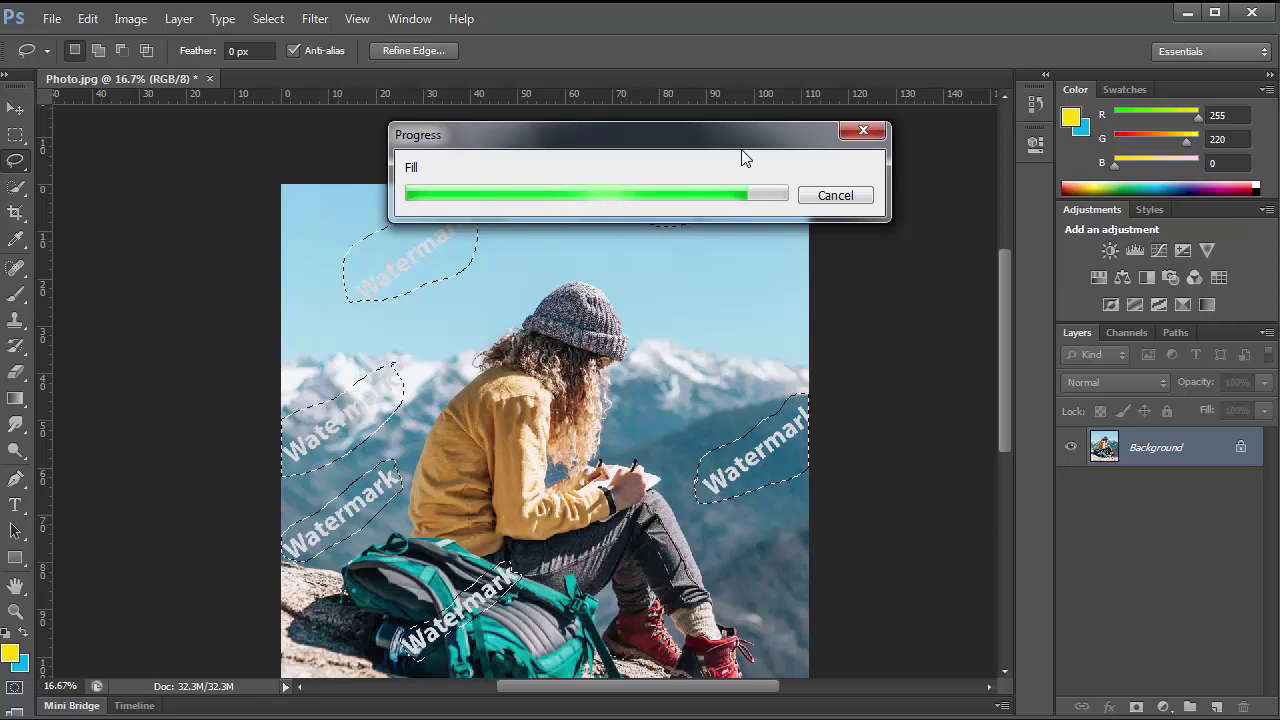
scroll(540, 470, down, 2)
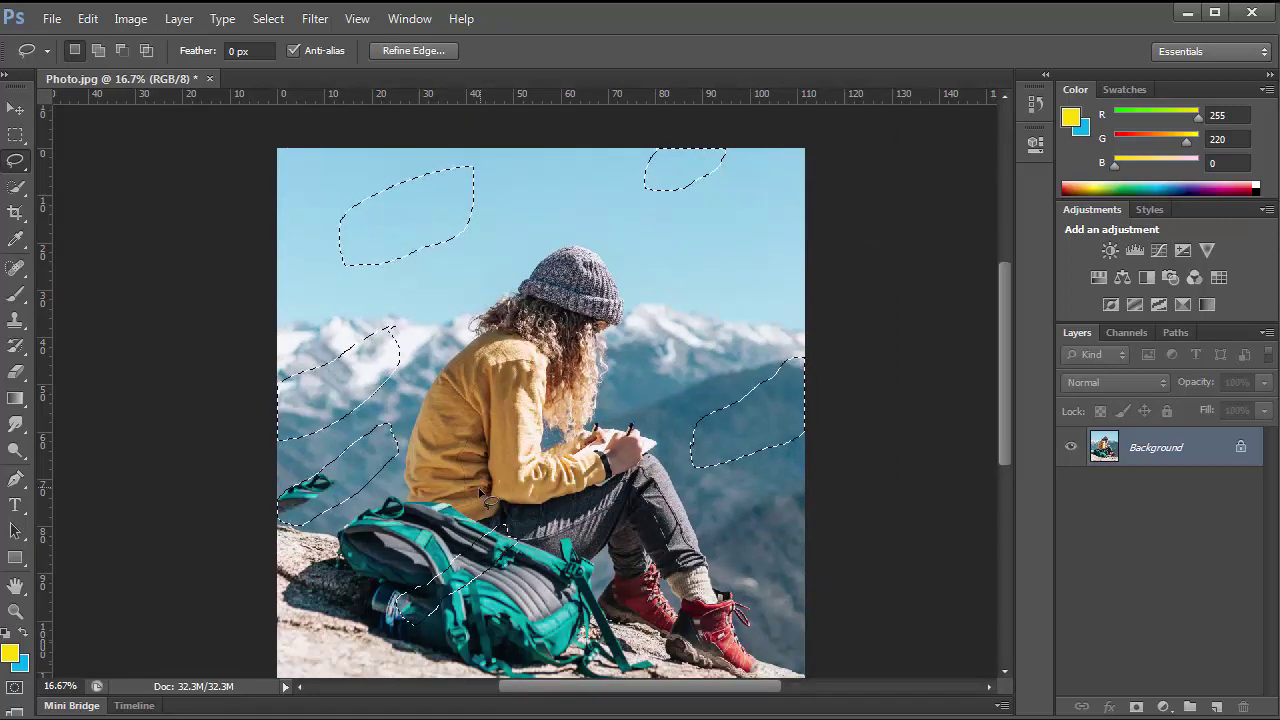
key(ctrl+d)
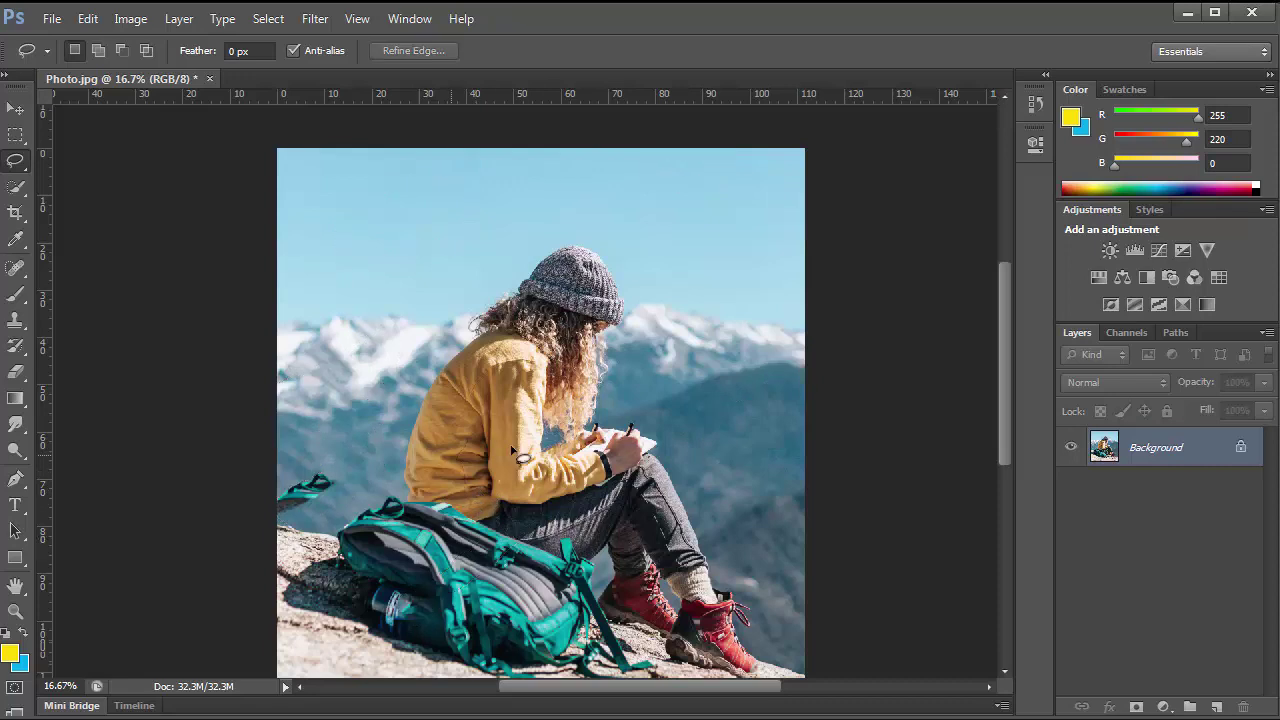
- Lasso the stray green backpack fragment at the photo's left edge, just above the rock, with the Lasso Tool
ctrl+click(456, 453)
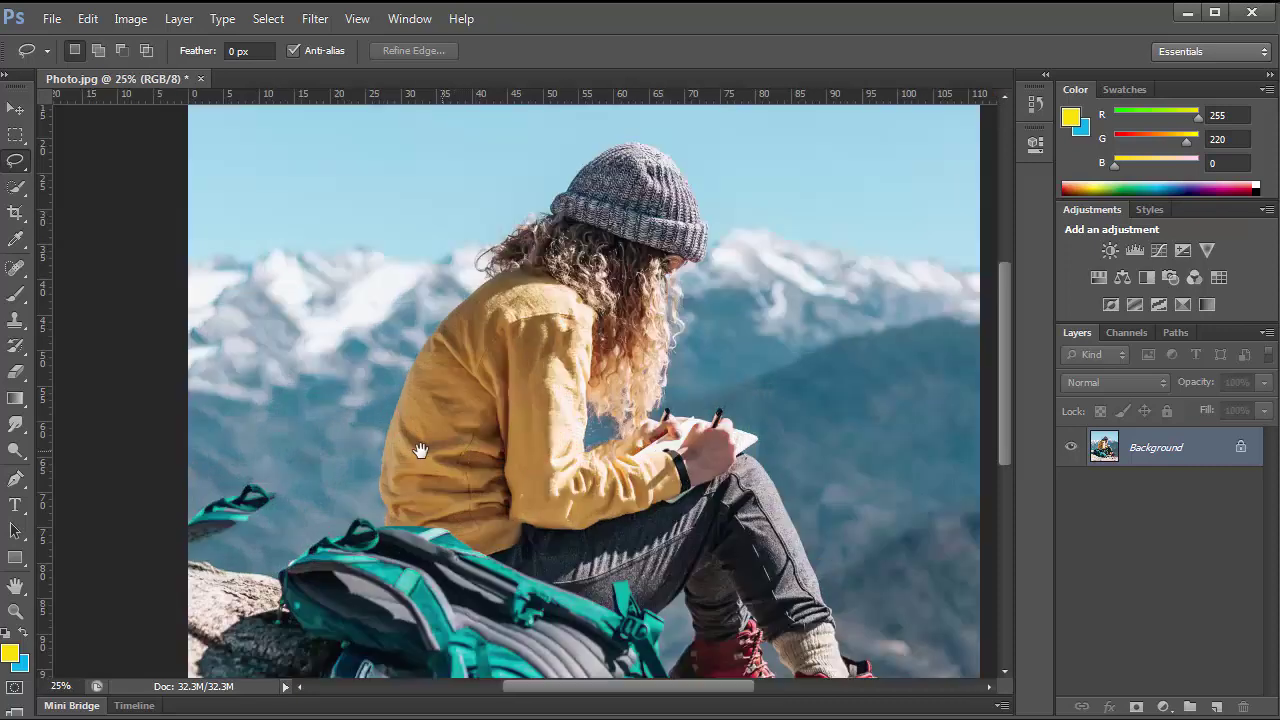
drag(423, 449, 575, 366)
ctrl+click(517, 434)
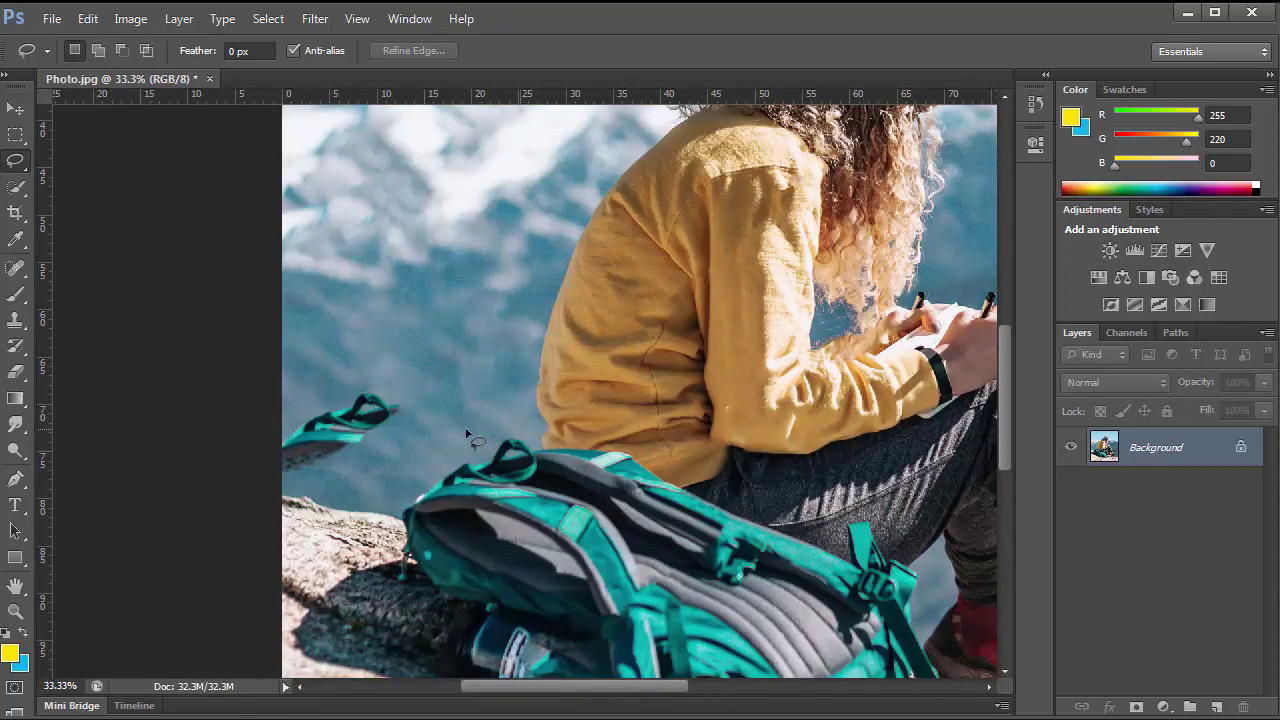
click(15, 160)
click(86, 162)
mouse_move(392, 388)
mouse_down()
mouse_move(413, 419)
mouse_move(386, 443)
mouse_move(313, 481)
mouse_move(266, 482)
mouse_move(260, 441)
mouse_move(276, 403)
mouse_move(343, 371)
mouse_move(400, 392)
mouse_up()
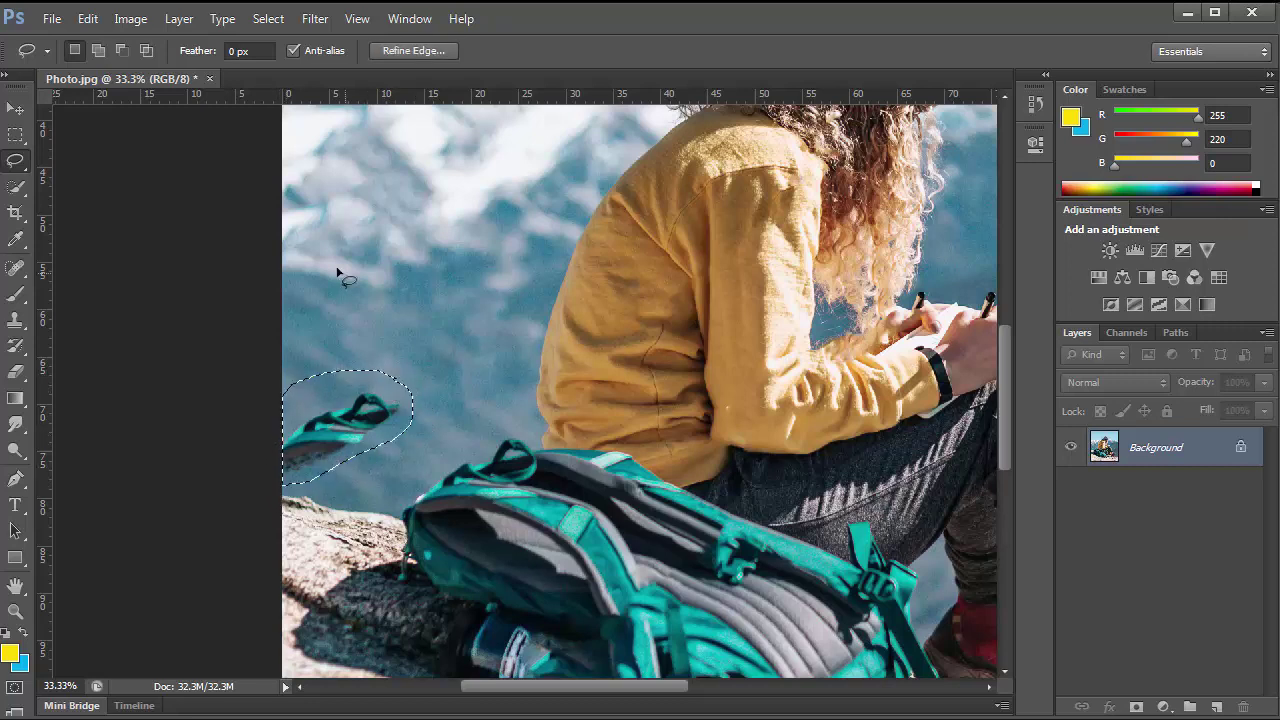
- Remove the selected backpack fragment with a Content-Aware fill, deselect it, and check the whole photo
click(80, 18)
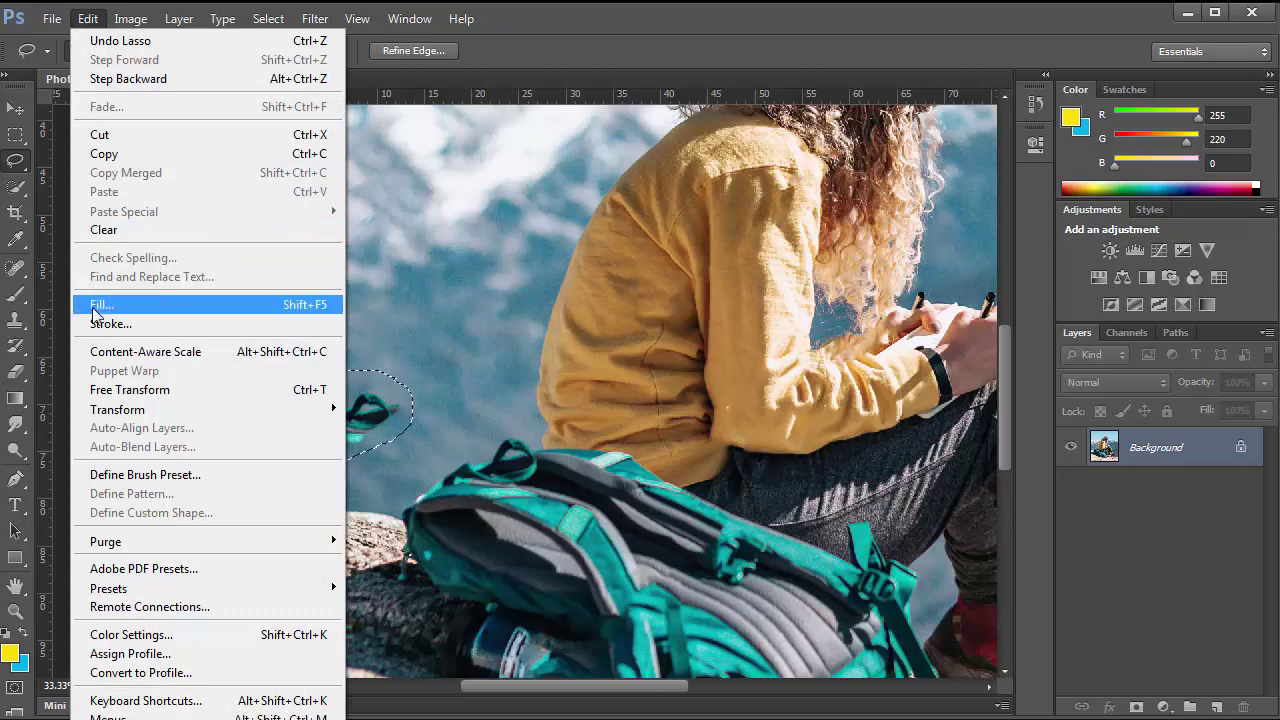
click(95, 310)
click(753, 122)
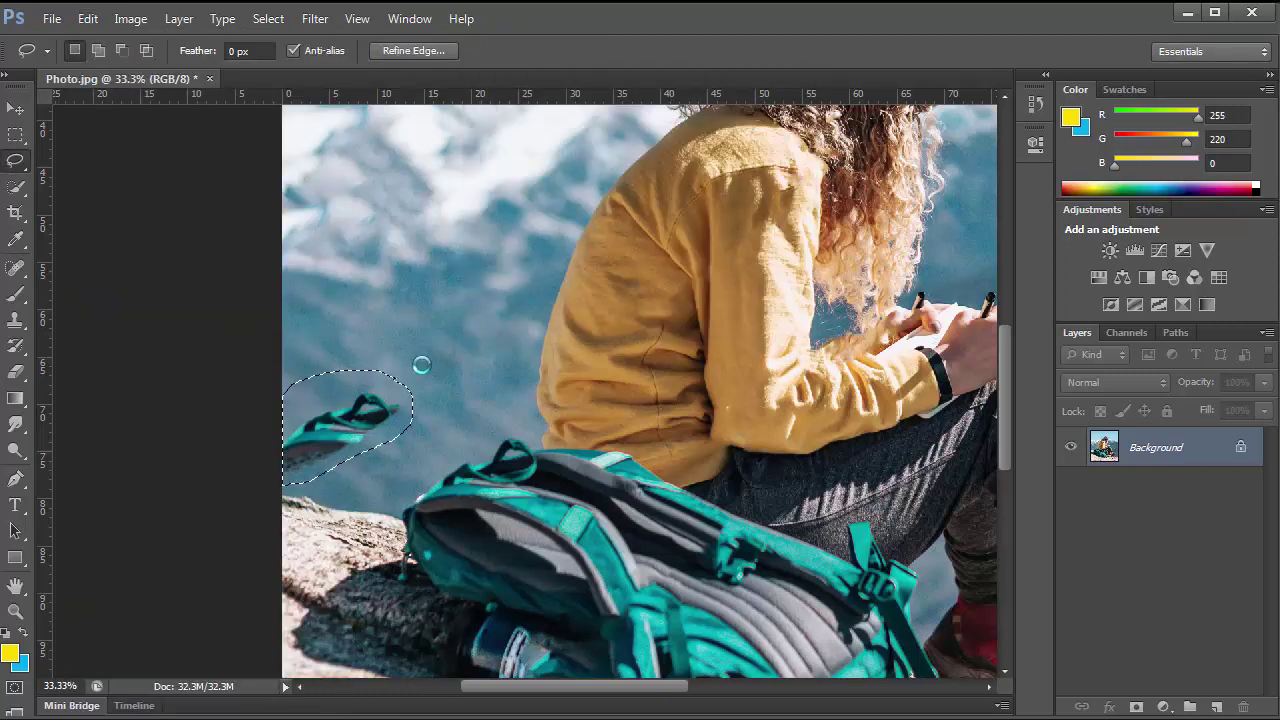
key(ctrl+d)
key(ctrl+minus)
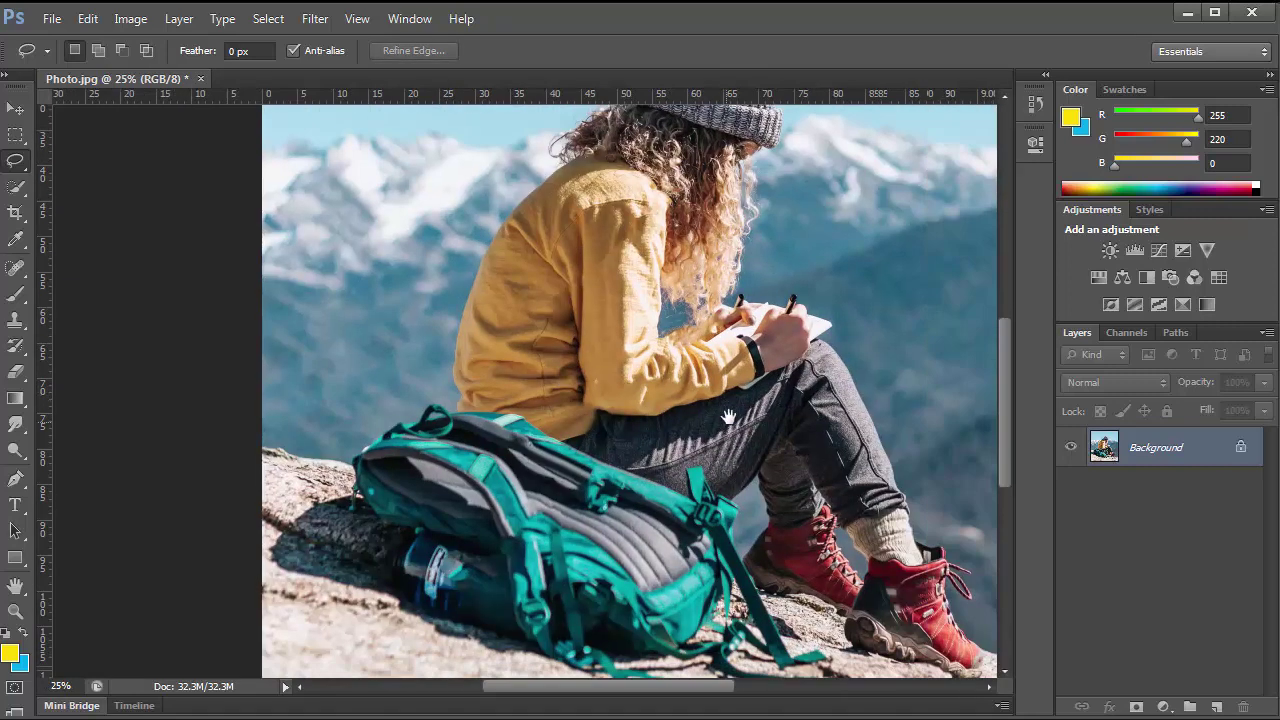
drag(728, 416, 587, 453)
key(ctrl+minus)
mouse_move(574, 329)
mouse_down()
mouse_move(518, 396)
mouse_move(556, 330)
mouse_up()
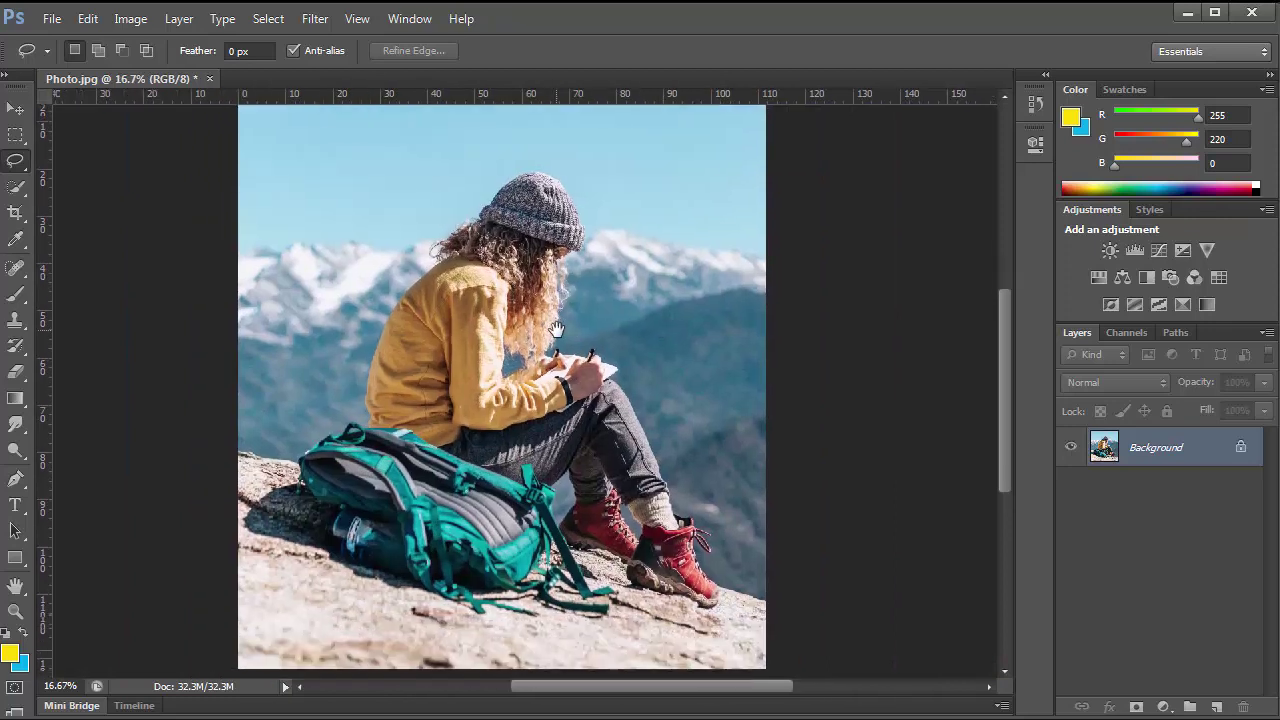